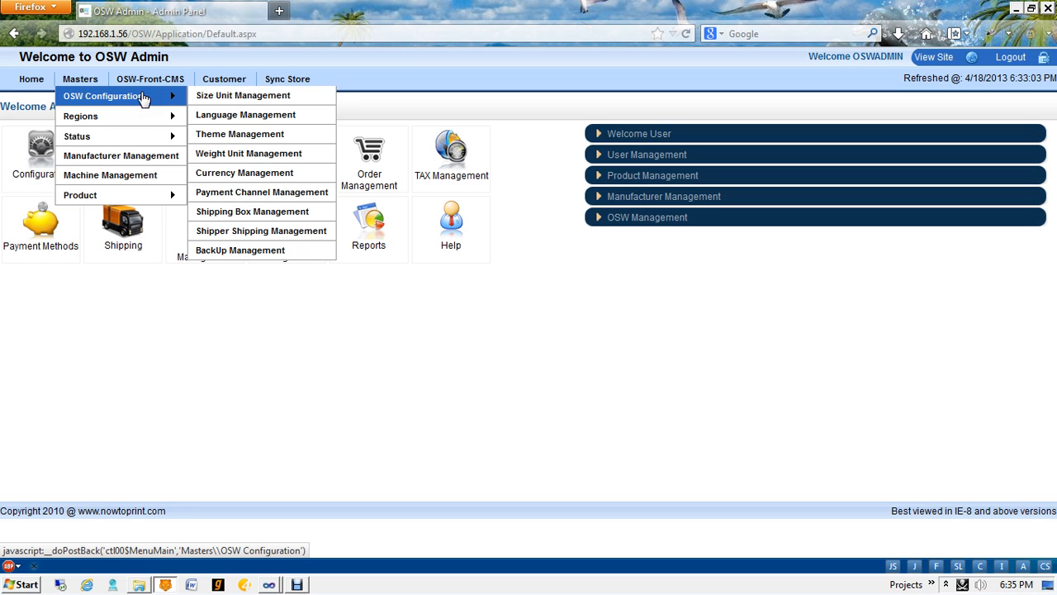
Step: Open Size Unit Management and examine the cm unit's name and conversion factor
click(202, 97)
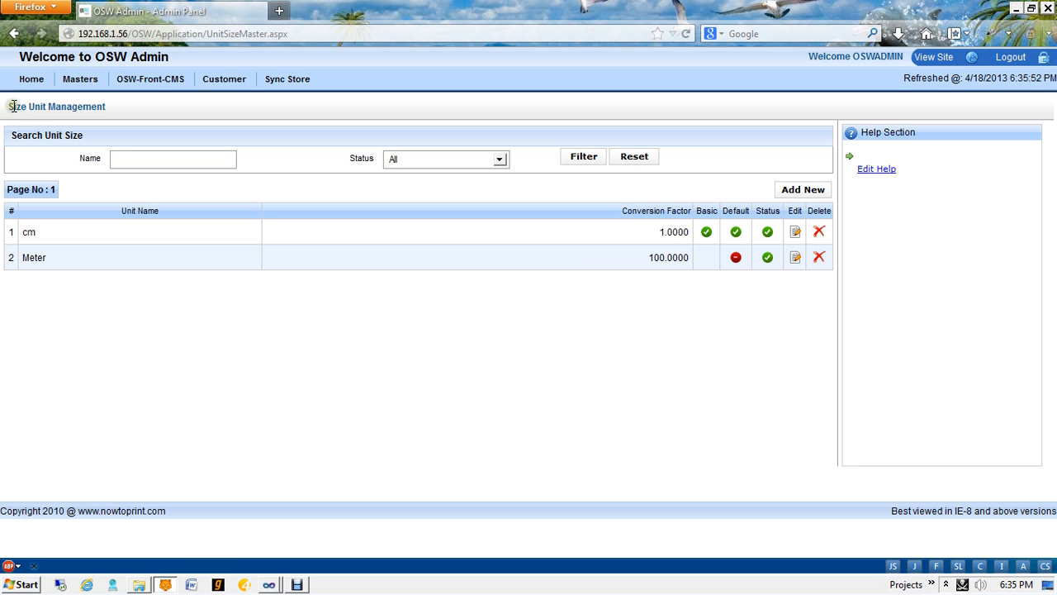
drag(10, 107, 45, 107)
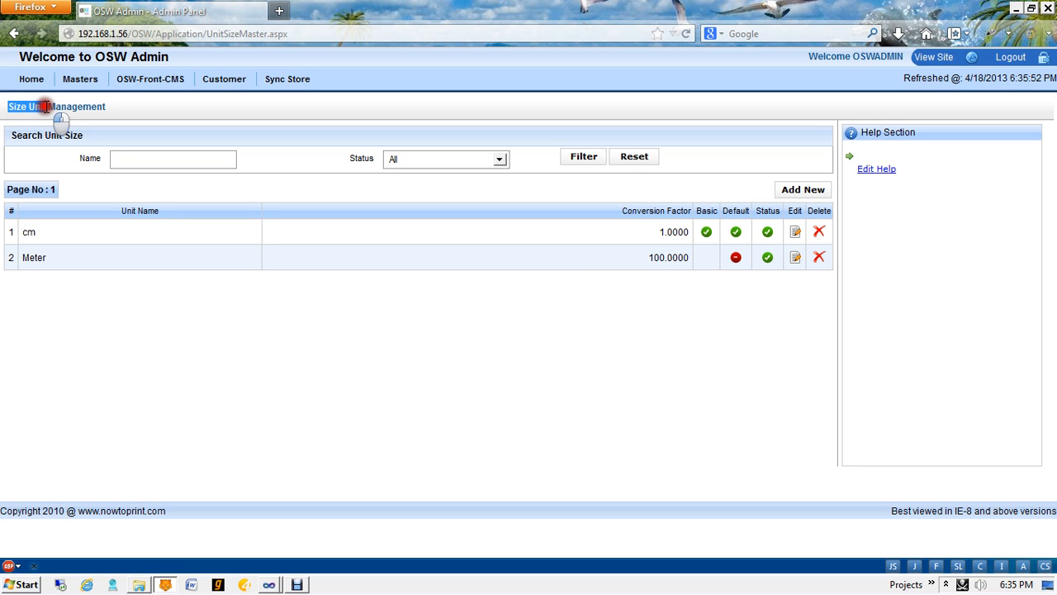
click(45, 106)
double_click(21, 106)
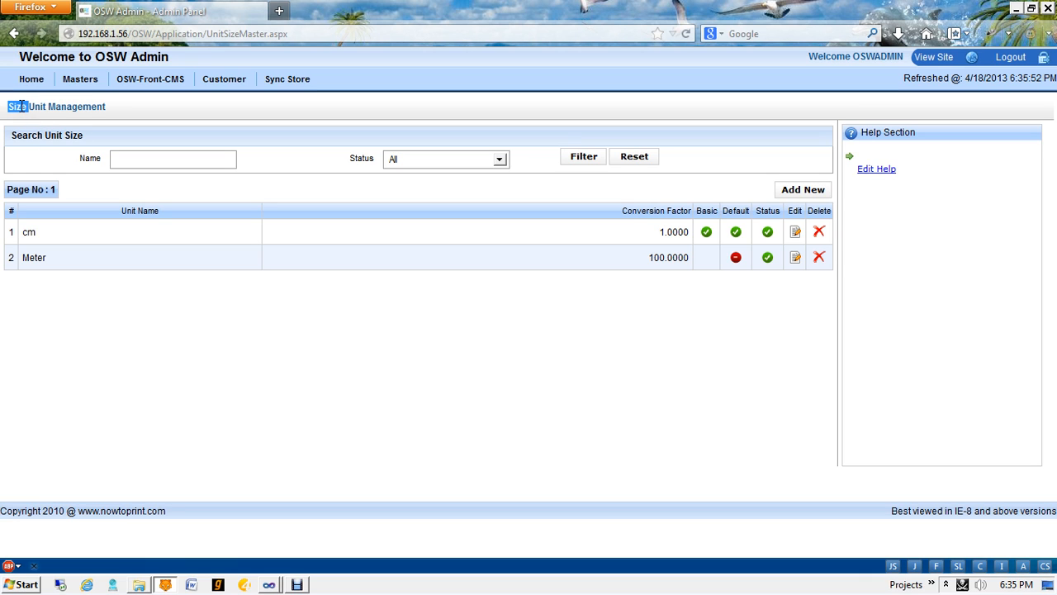
click(39, 350)
double_click(29, 234)
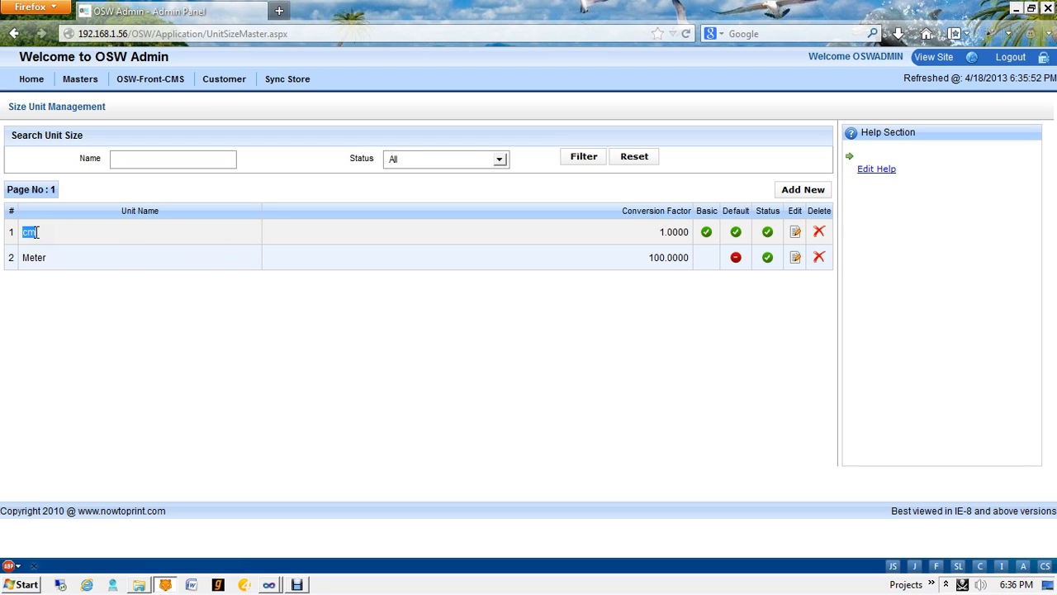
drag(680, 229, 662, 232)
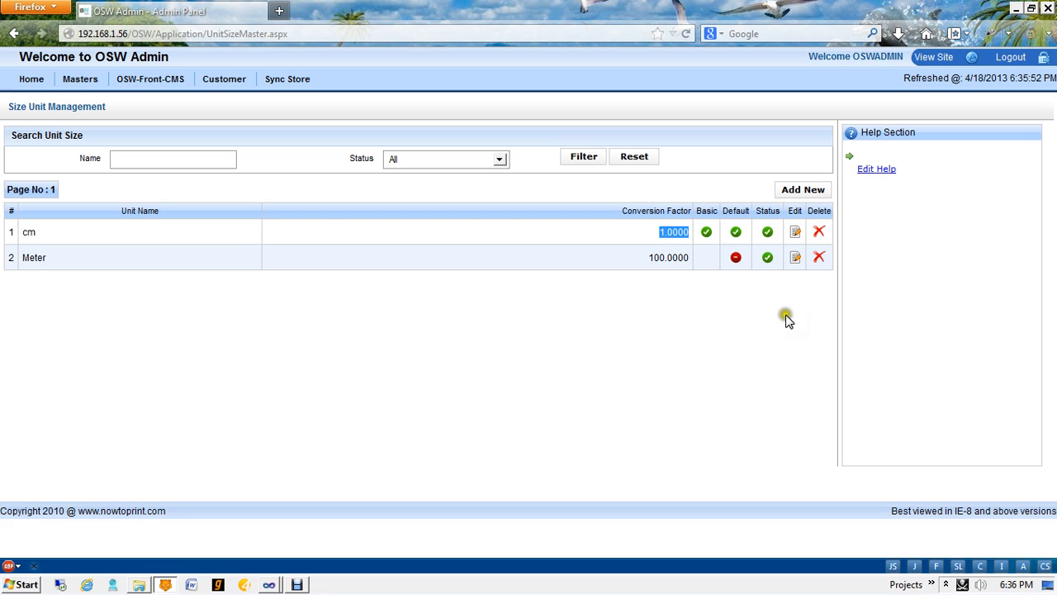
click(748, 416)
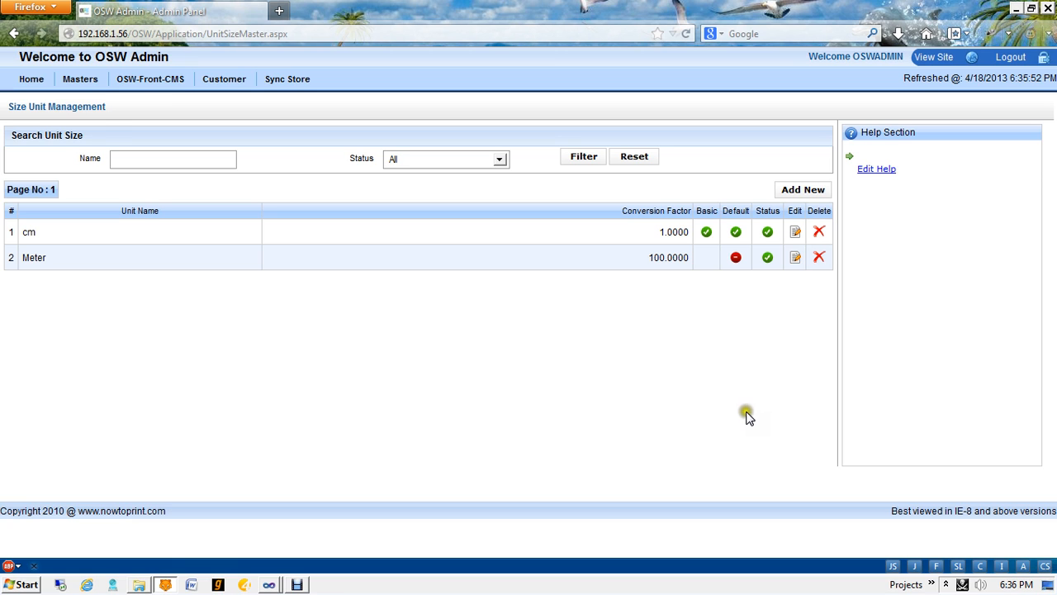
mouse_move(80, 82)
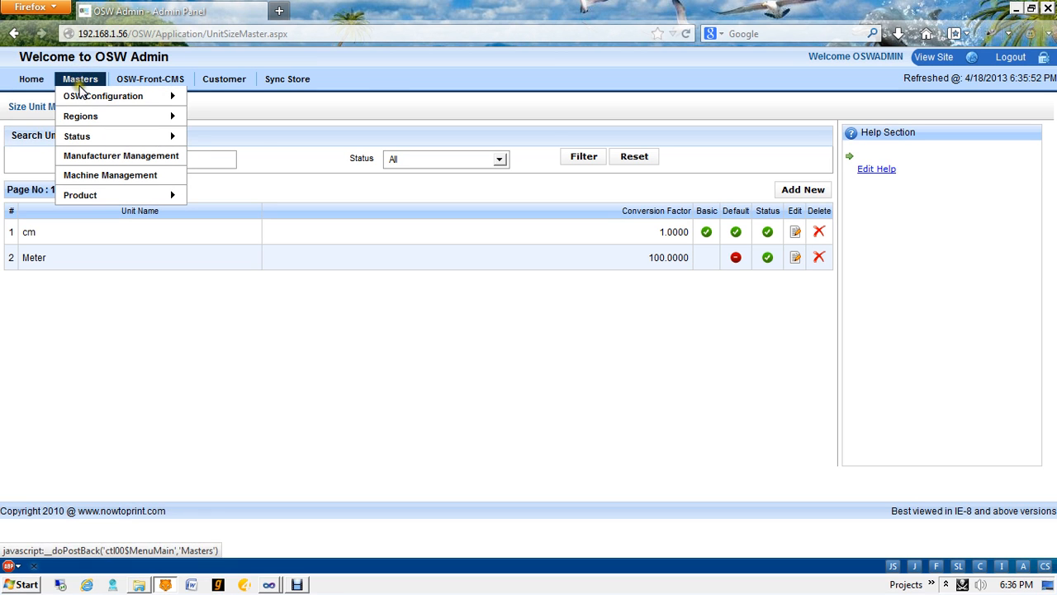
click(175, 340)
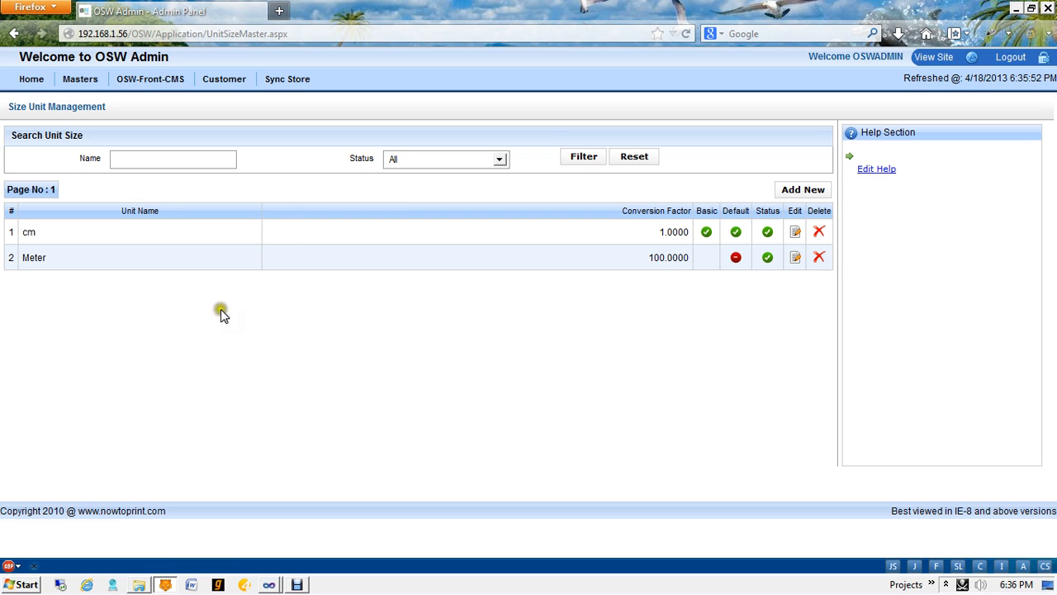
Step: Make Meter the default size unit and check its conversion factor
click(707, 234)
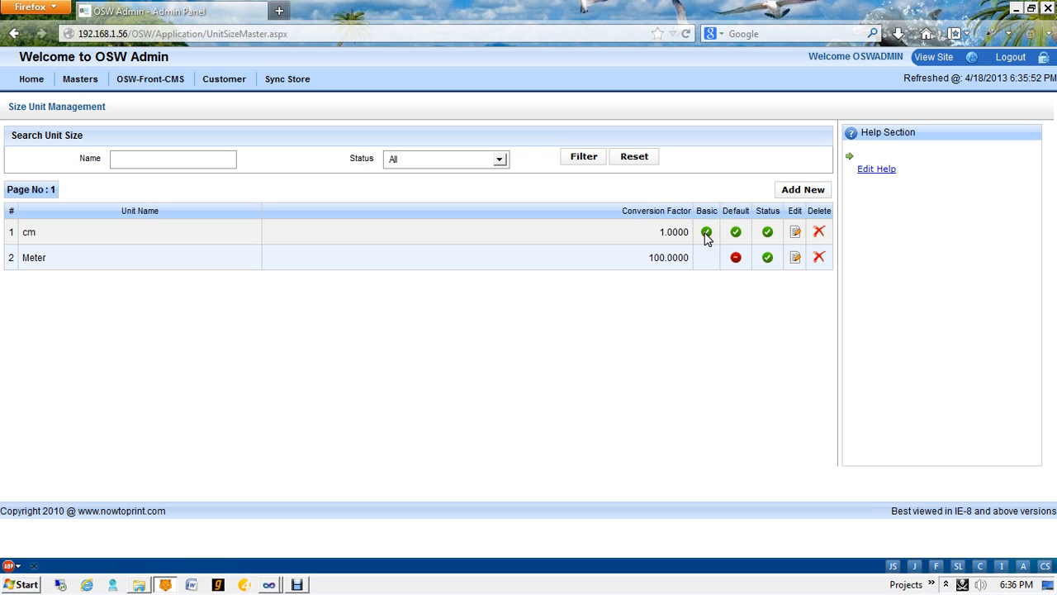
click(736, 258)
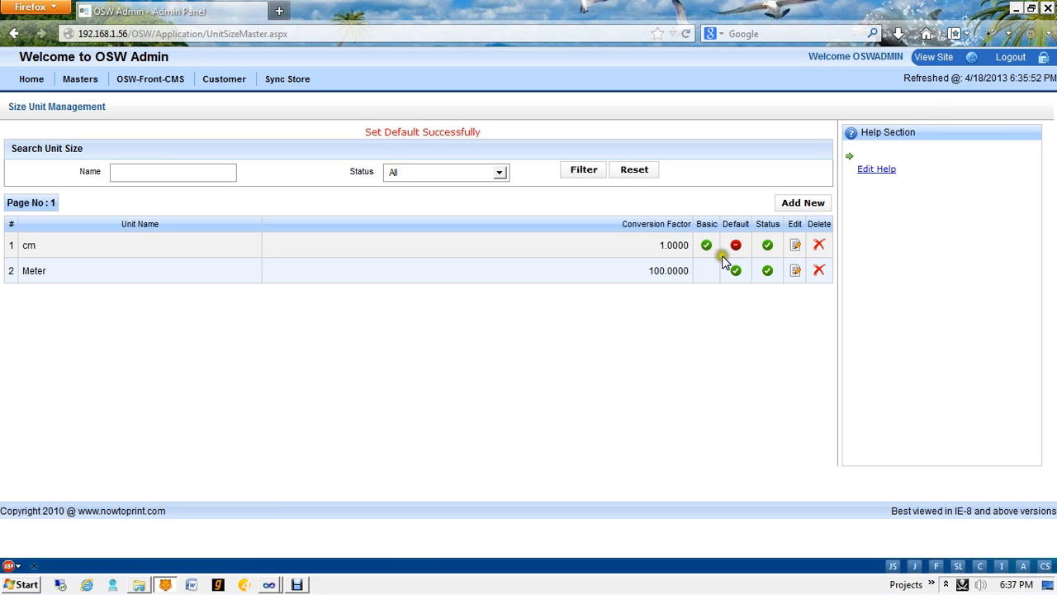
drag(649, 270, 674, 276)
click(674, 276)
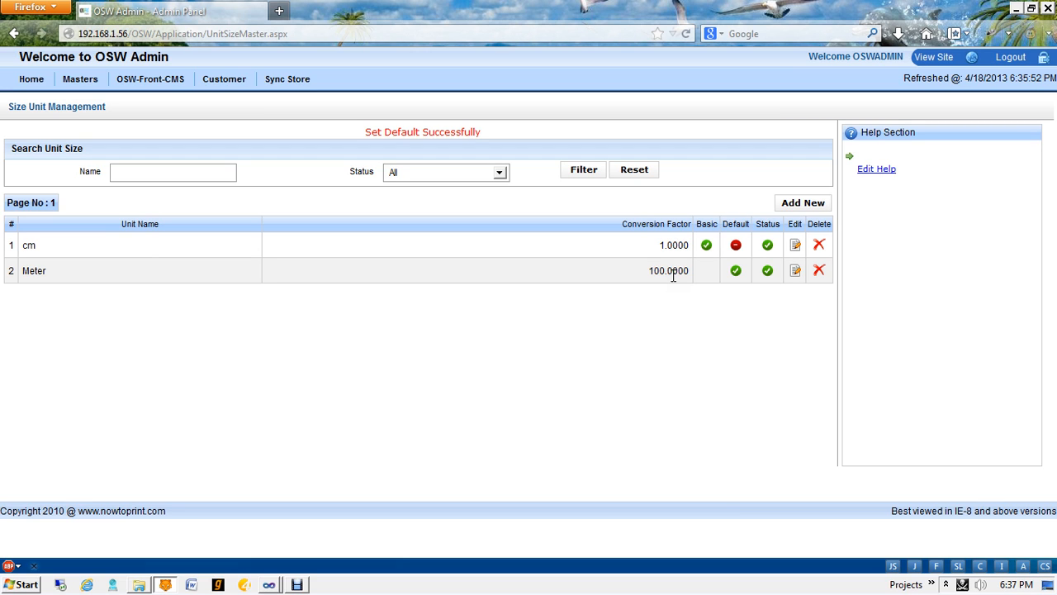
Step: Open the Meter unit for editing, review its name, Basic and conversion factor fields, and leave without saving
click(798, 275)
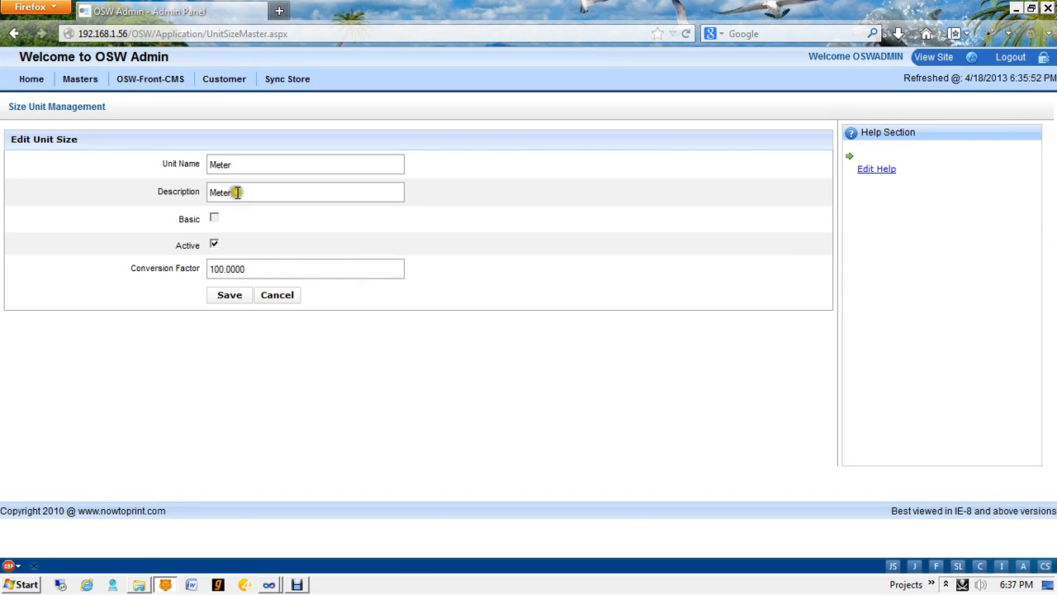
click(238, 171)
click(213, 219)
click(252, 277)
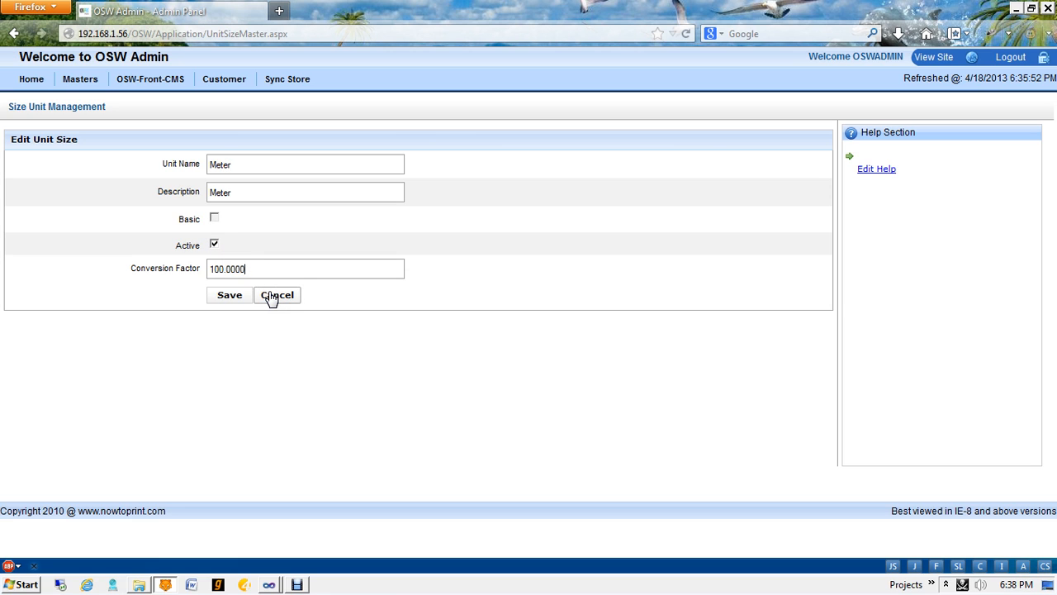
click(273, 295)
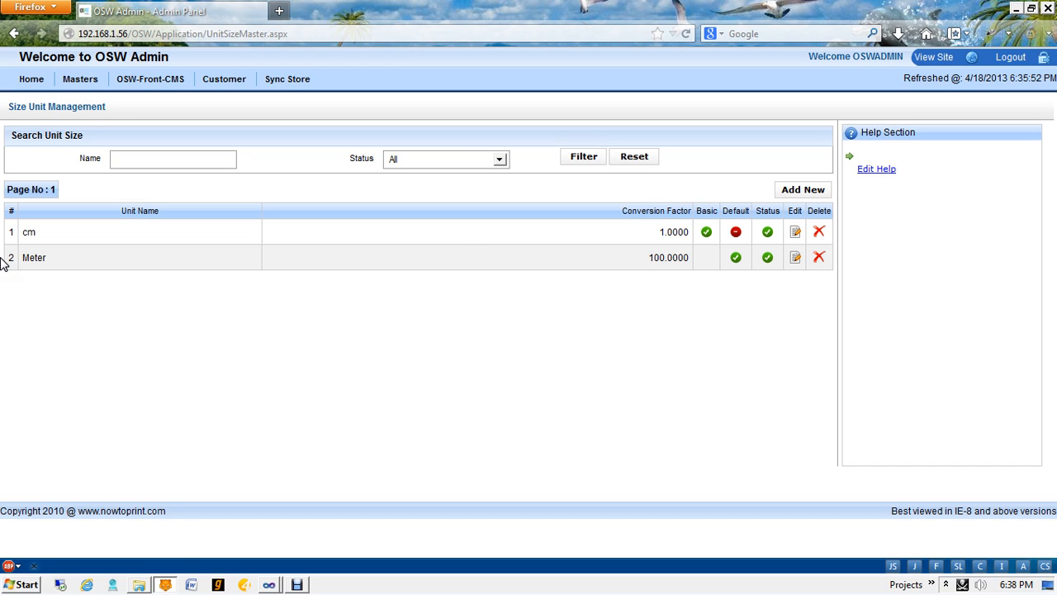
drag(17, 232, 31, 257)
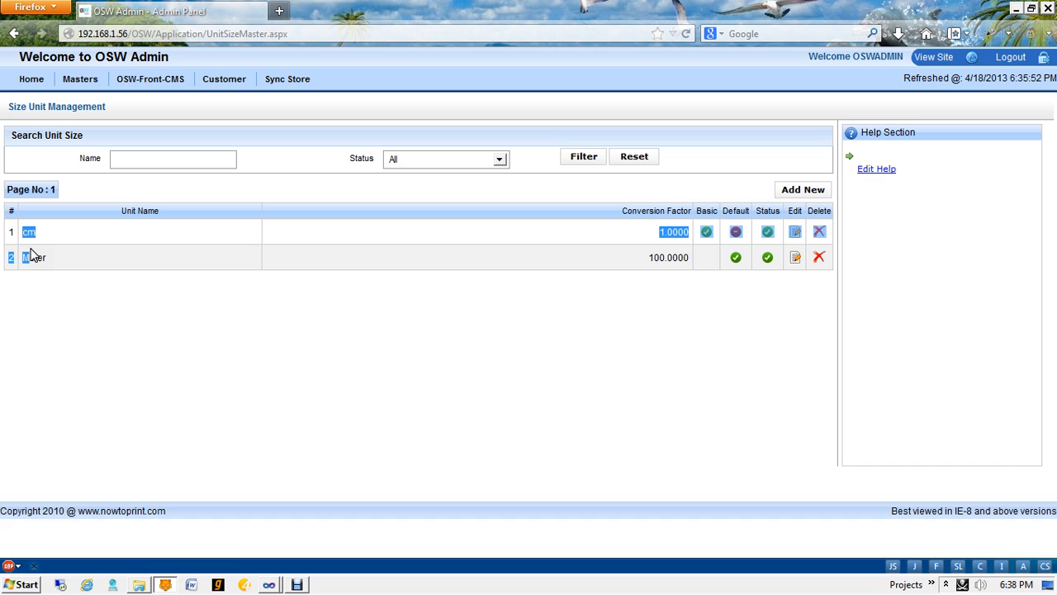
click(271, 357)
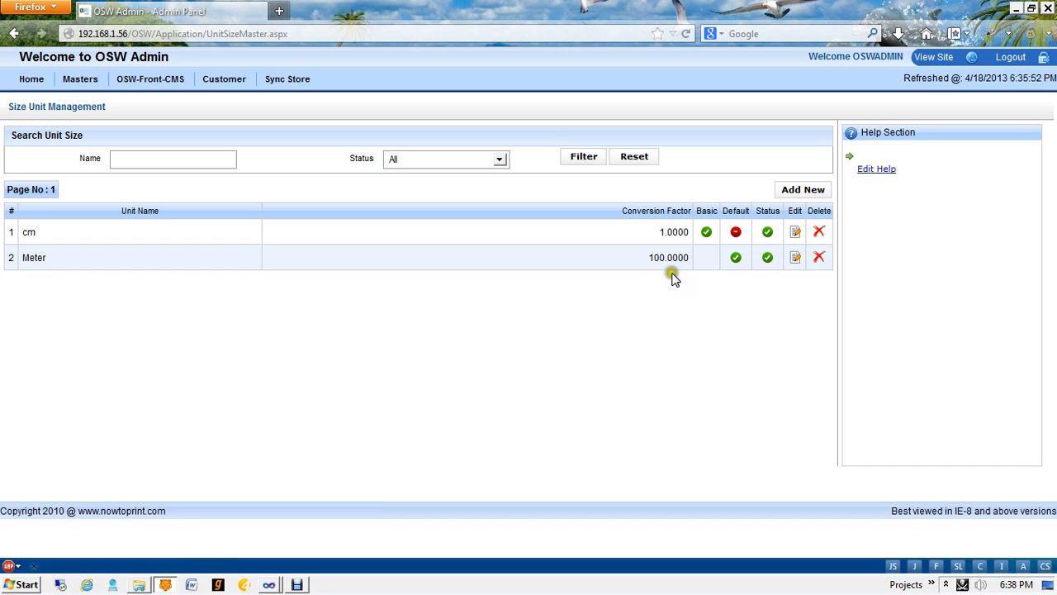
right_click(819, 232)
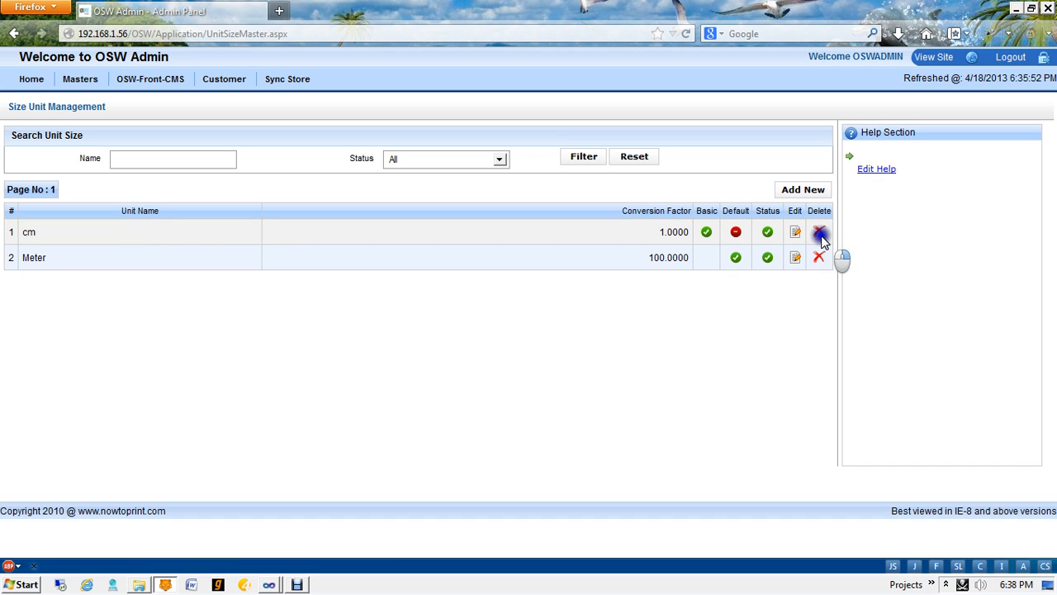
click(679, 319)
Step: Open Weight Unit Management and examine the conversion factors of the listed weight units
mouse_move(87, 79)
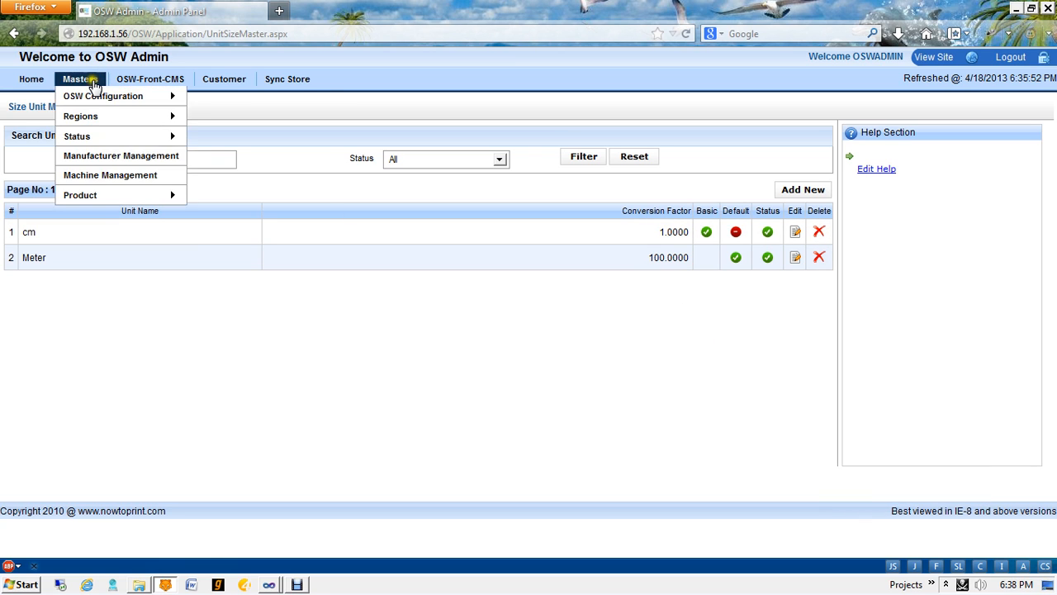
mouse_move(124, 96)
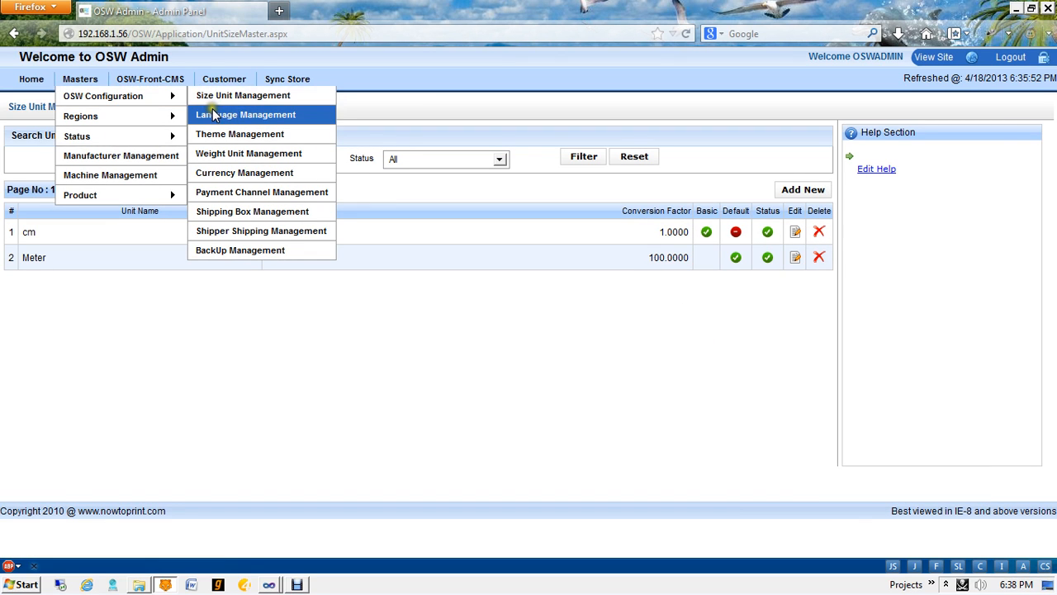
click(217, 157)
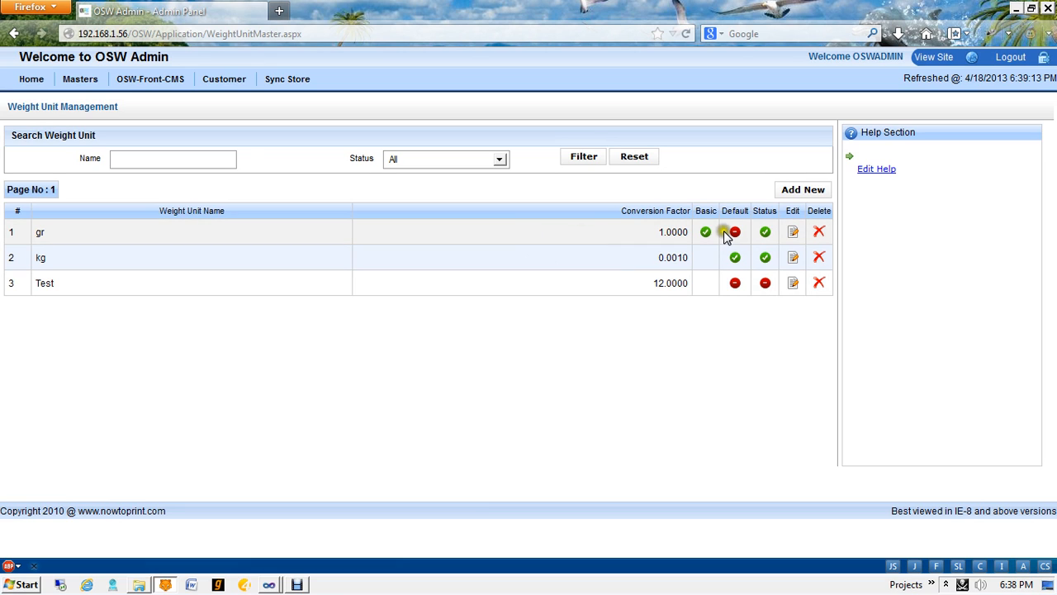
drag(660, 232, 666, 282)
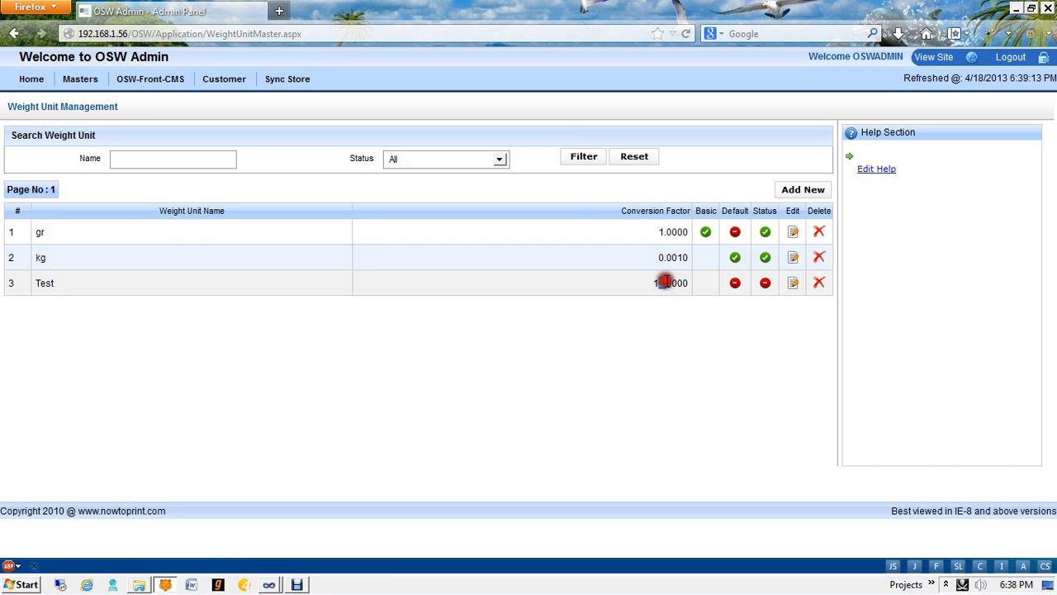
click(660, 307)
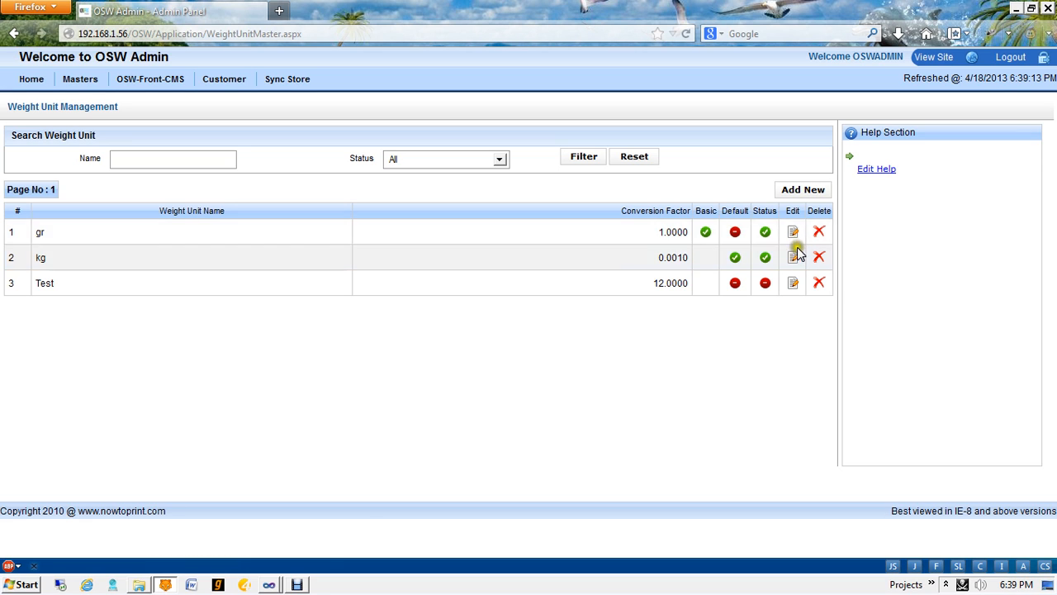
click(796, 321)
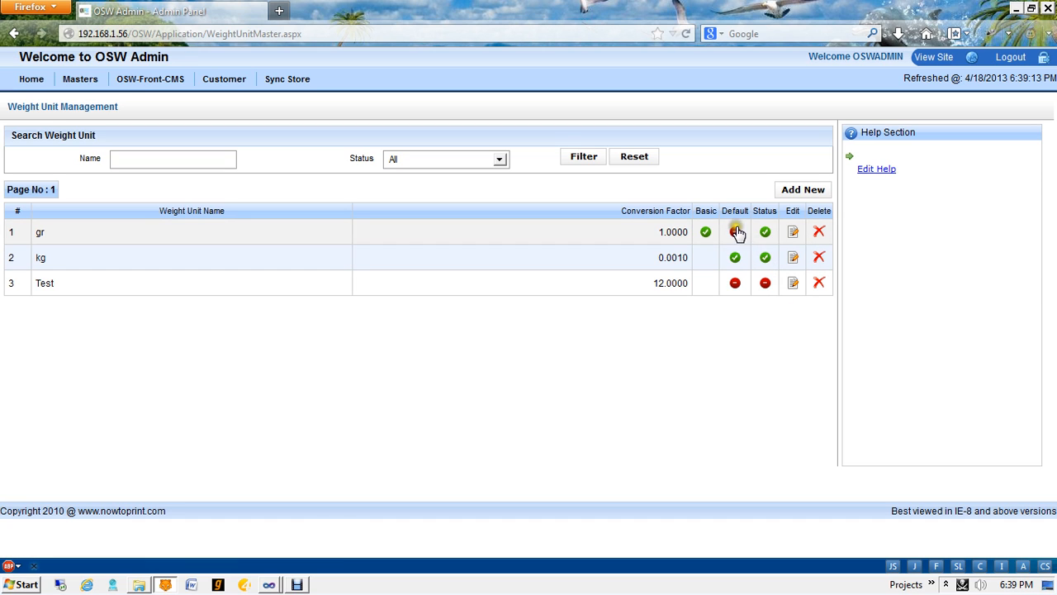
Step: Make Test the default weight unit and switch the default back to kg
click(735, 285)
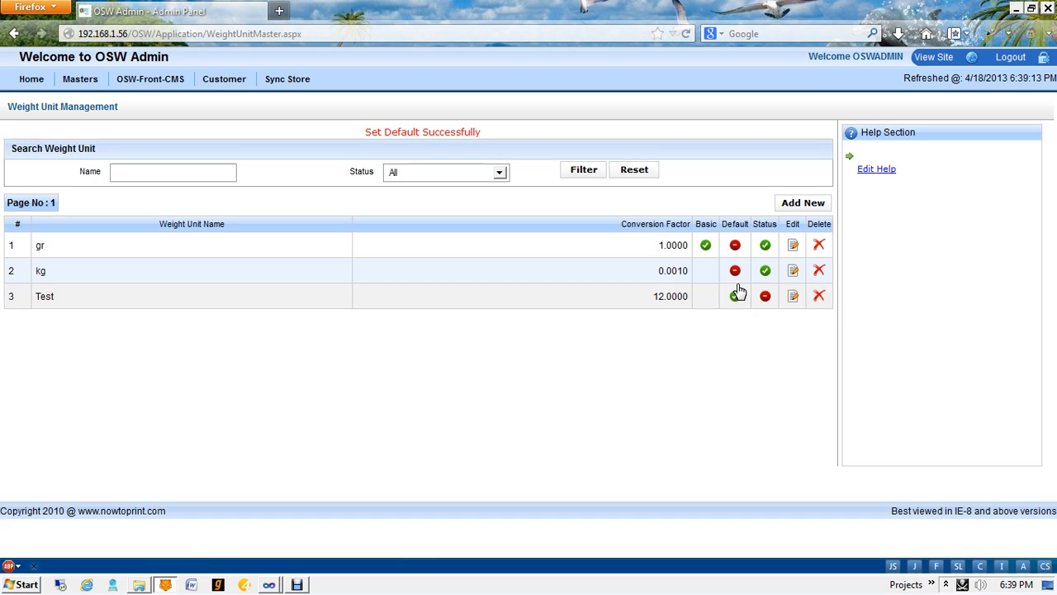
click(736, 271)
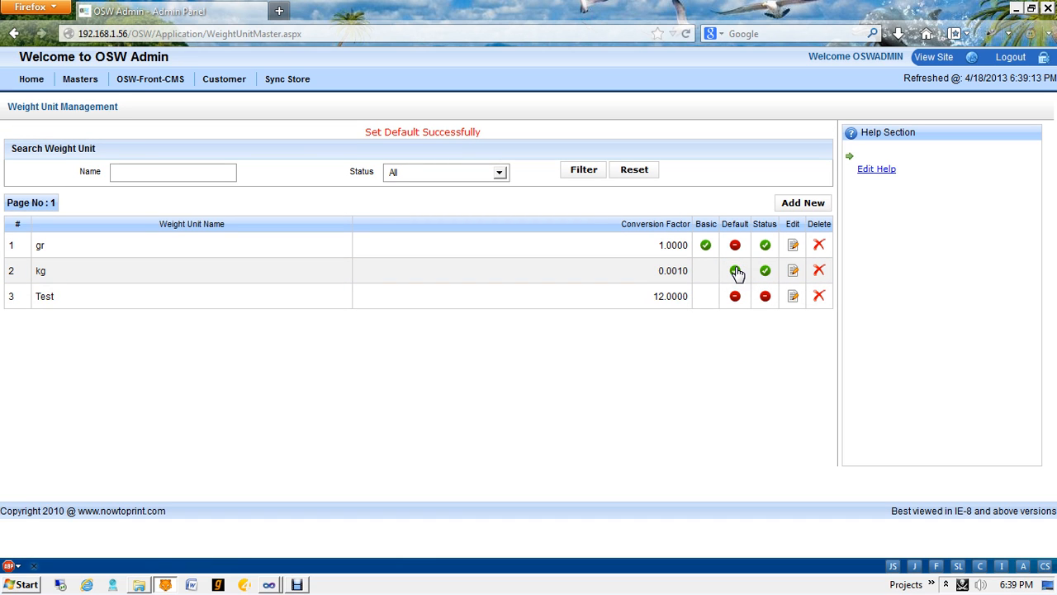
click(717, 347)
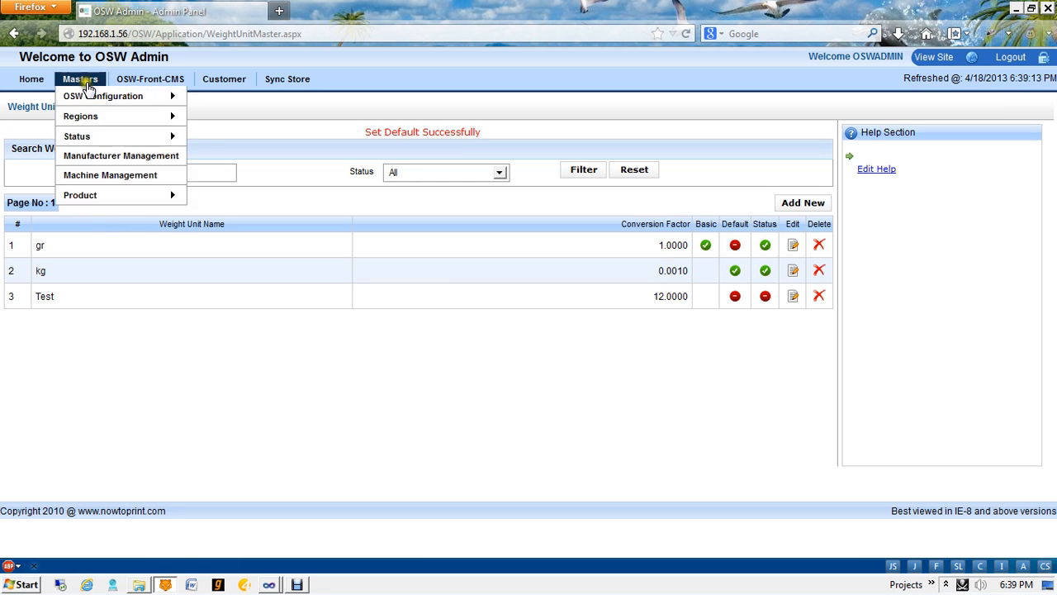
Step: Open Currency Management and compare the conversion factors of Dollar, Euro and Rupees
click(91, 97)
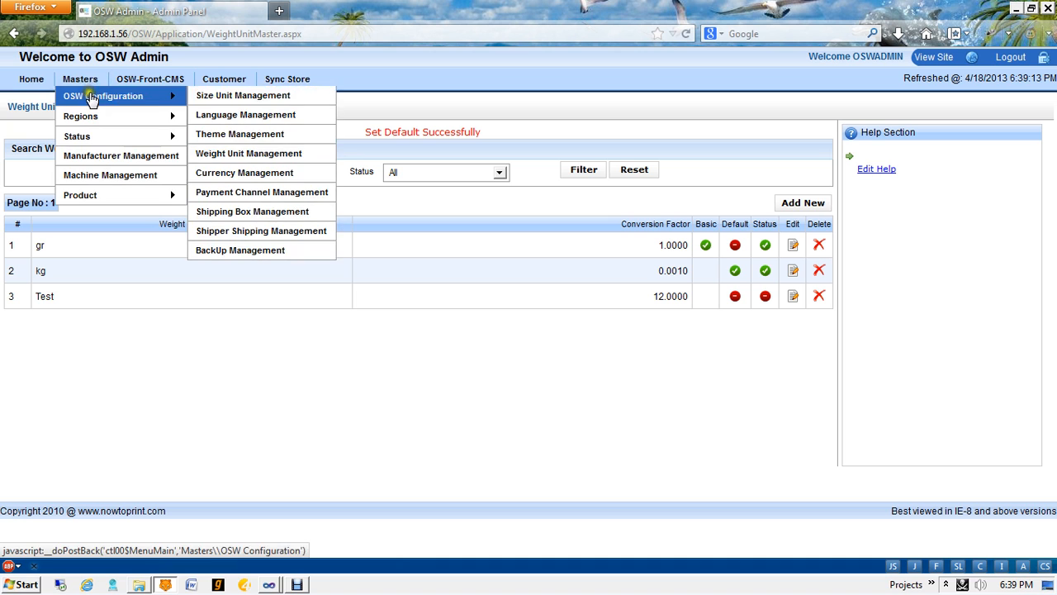
click(229, 175)
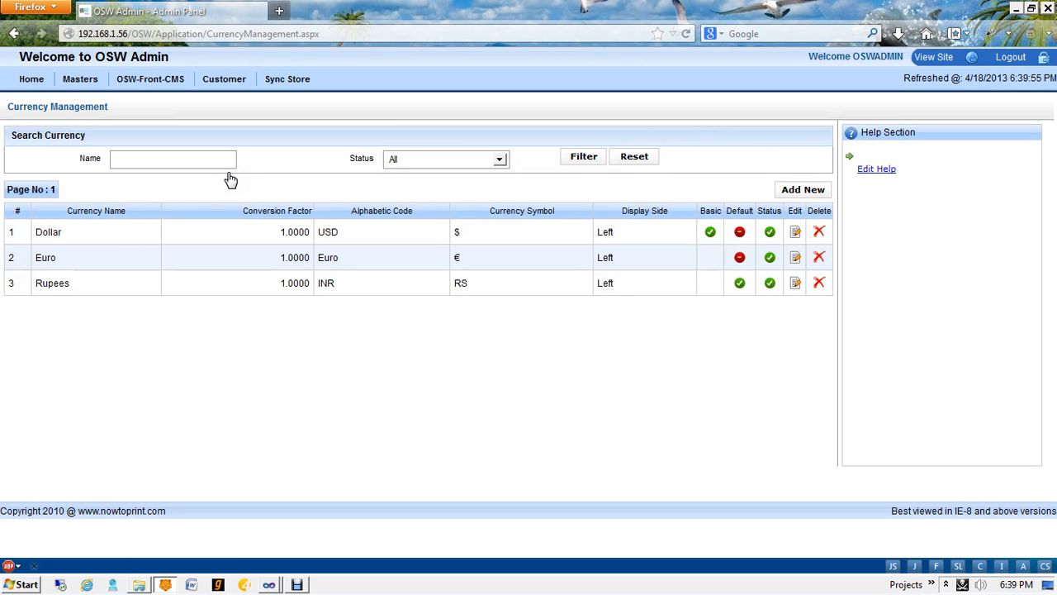
drag(280, 232, 308, 232)
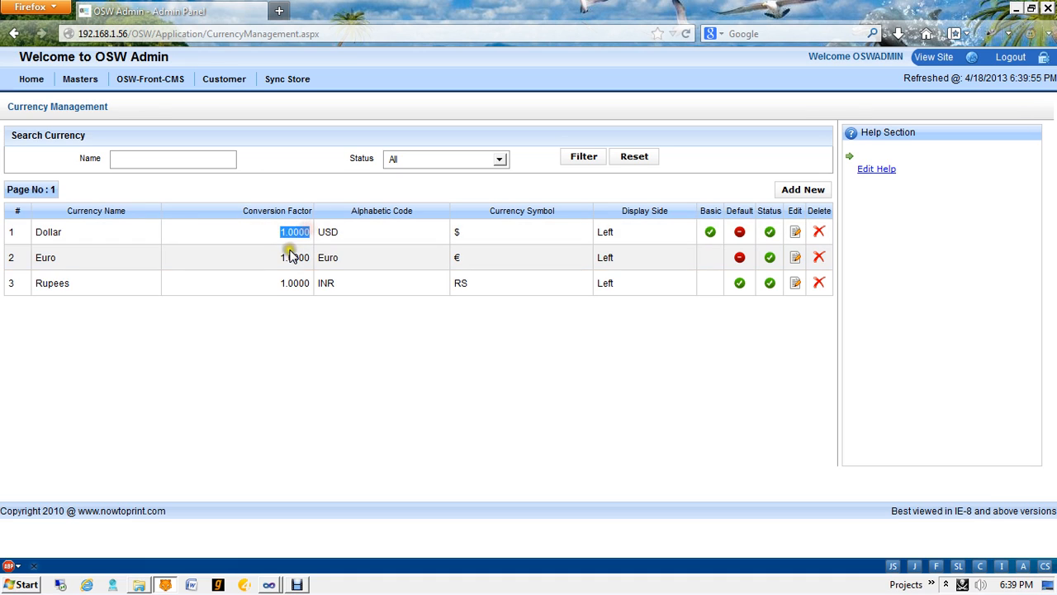
click(290, 257)
drag(292, 282, 298, 280)
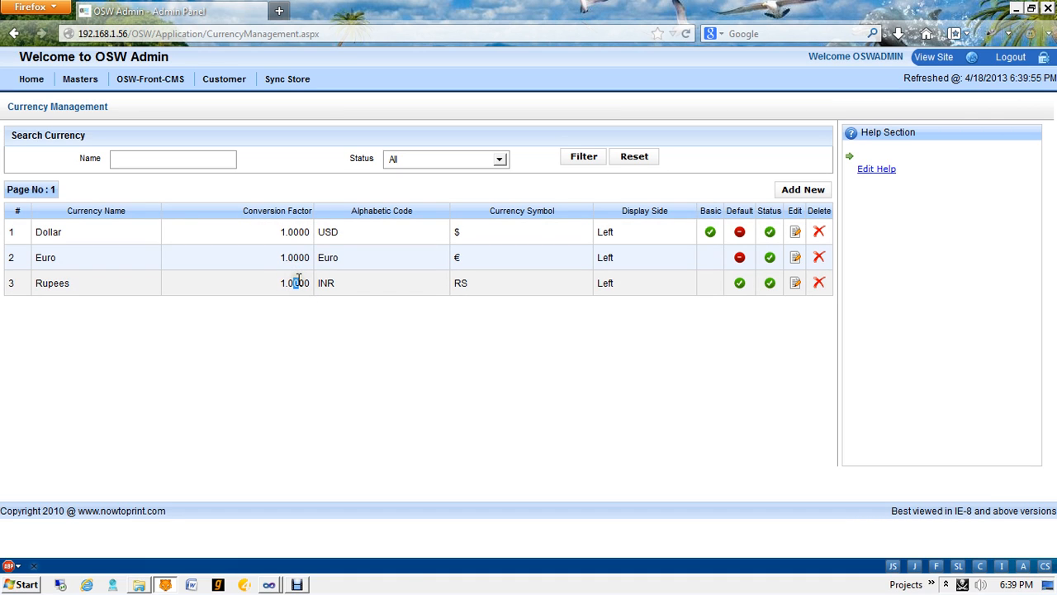
click(717, 231)
double_click(298, 257)
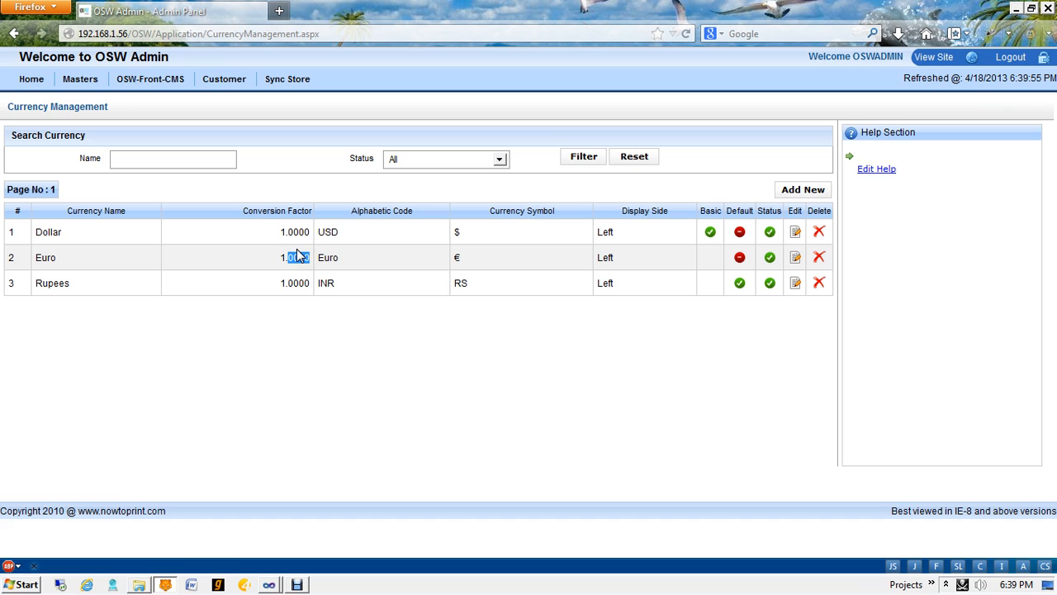
Step: Examine the alphabetic code, currency symbol and display side columns for the listed currencies
double_click(325, 232)
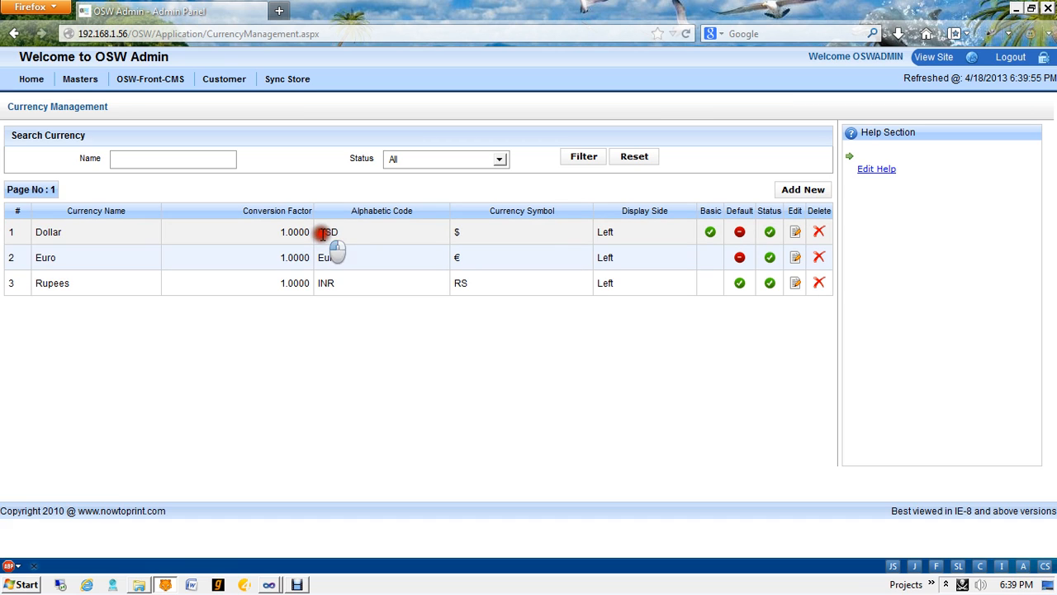
double_click(453, 232)
double_click(605, 232)
double_click(605, 257)
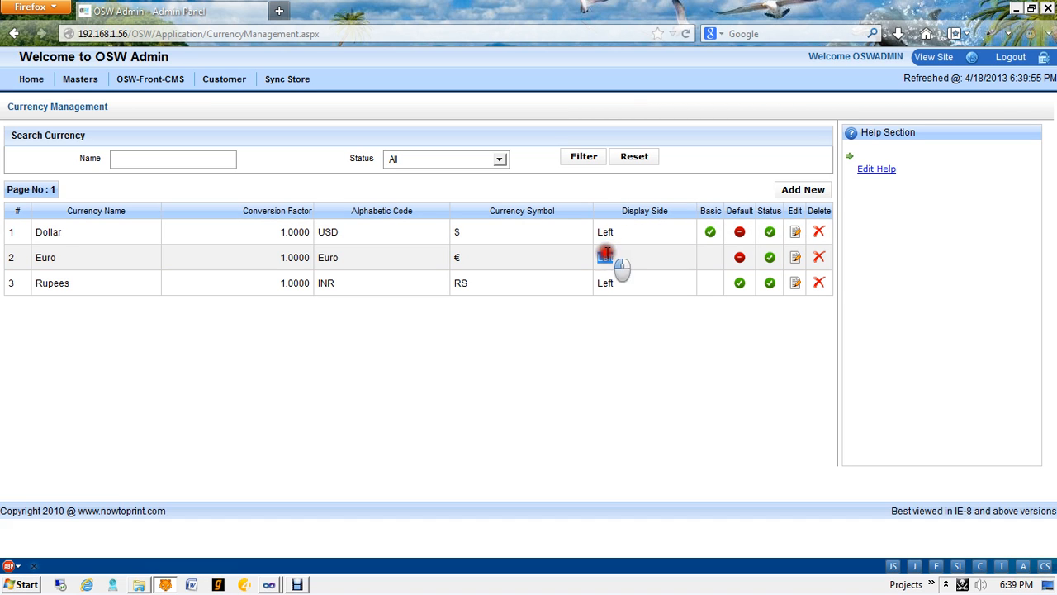
double_click(606, 281)
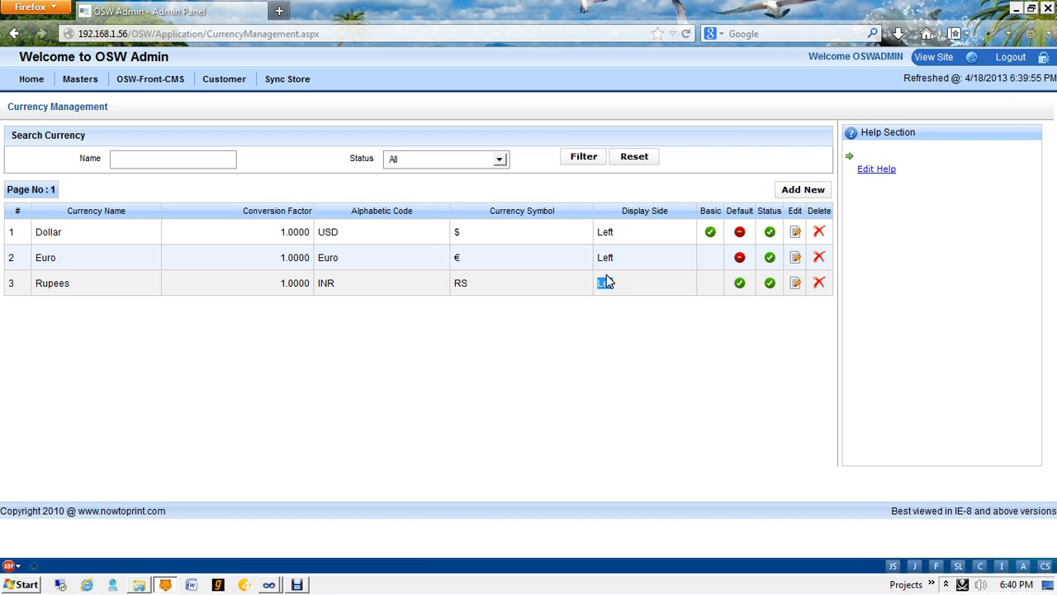
drag(461, 258, 460, 282)
click(460, 232)
click(604, 236)
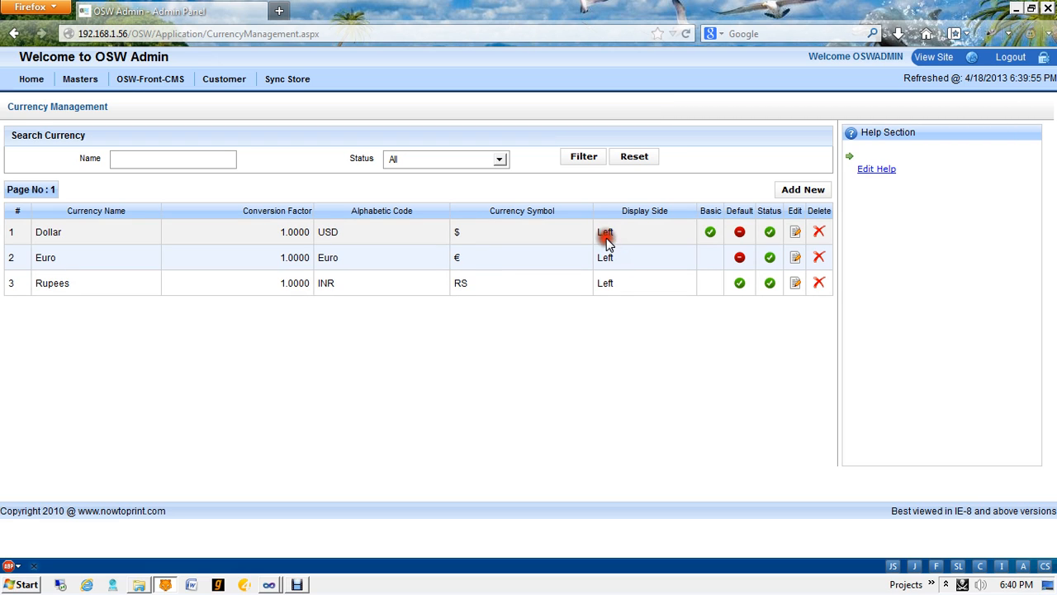
Step: Review the Euro's display side and the Dollar's currency symbol in the currency list
double_click(605, 257)
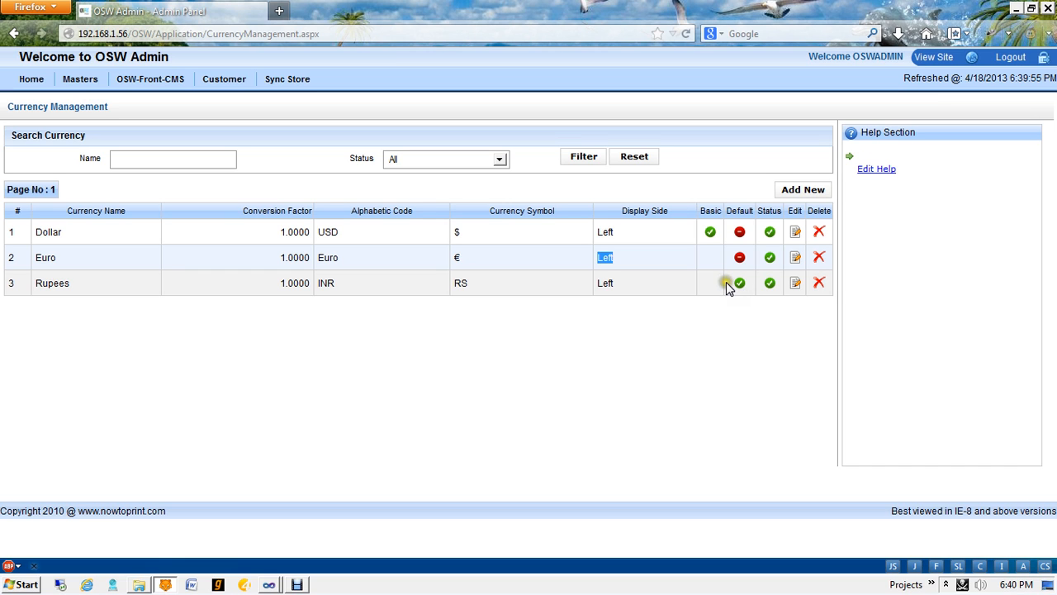
click(706, 294)
mouse_move(83, 80)
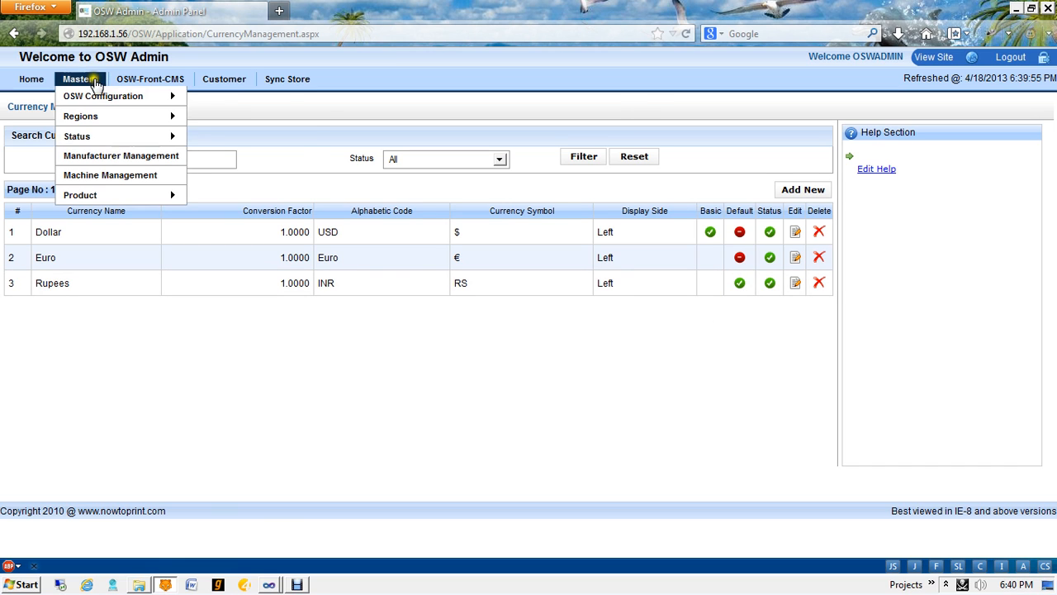
mouse_move(115, 98)
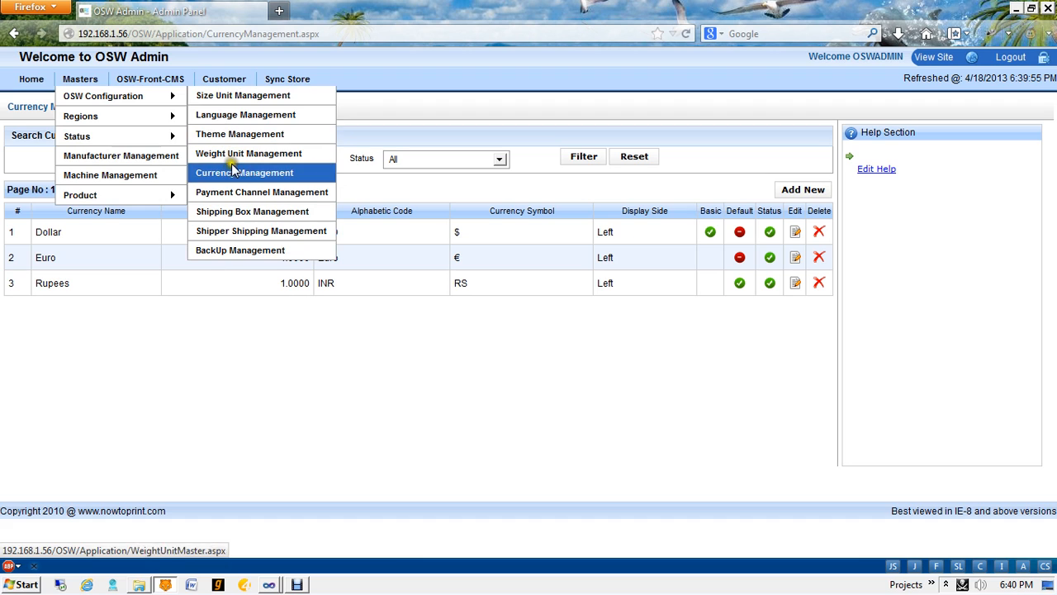
click(372, 282)
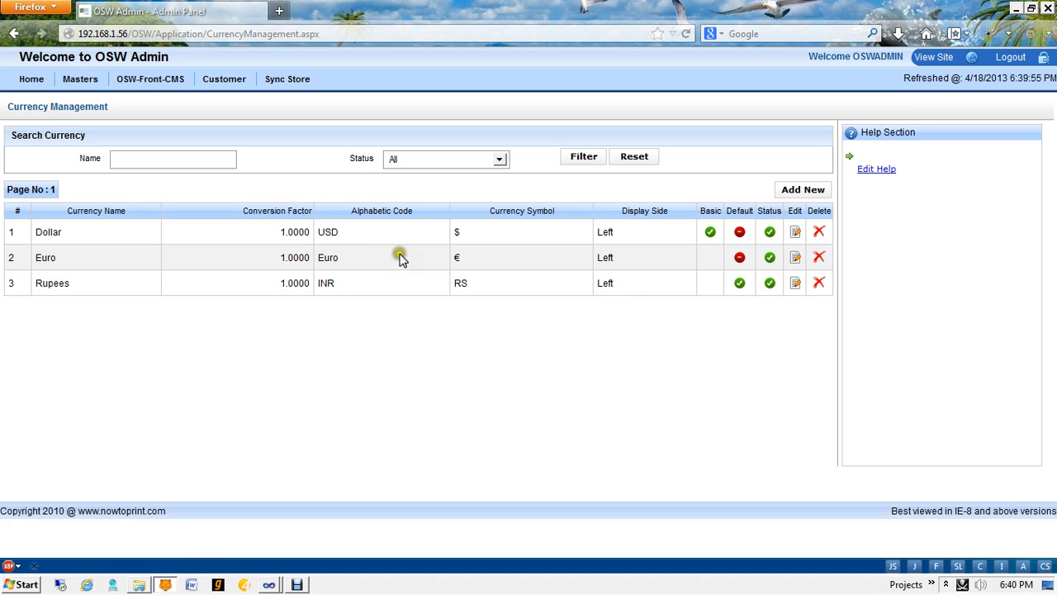
drag(454, 232, 590, 237)
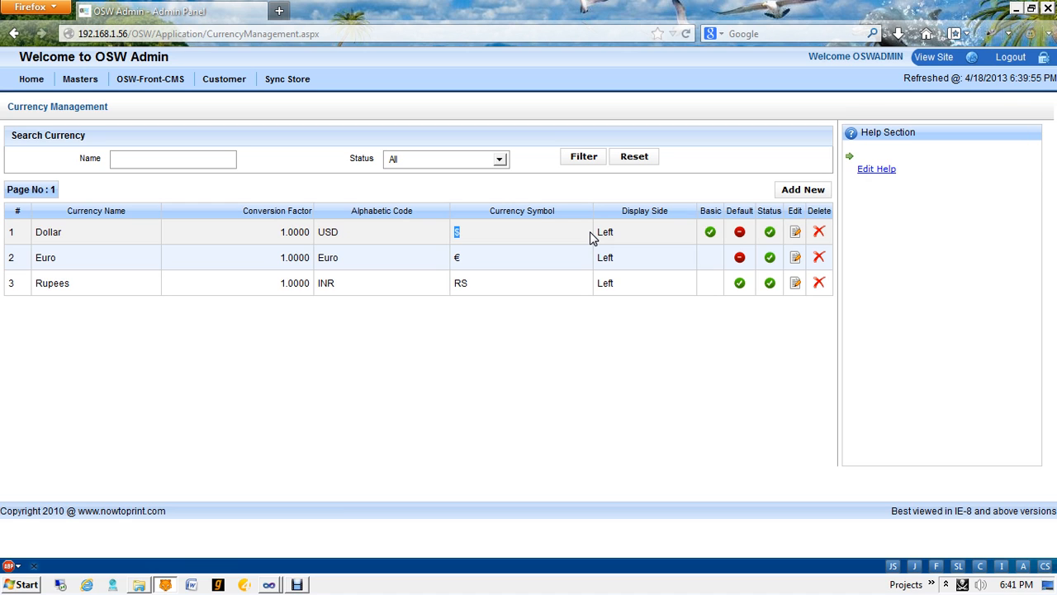
click(466, 225)
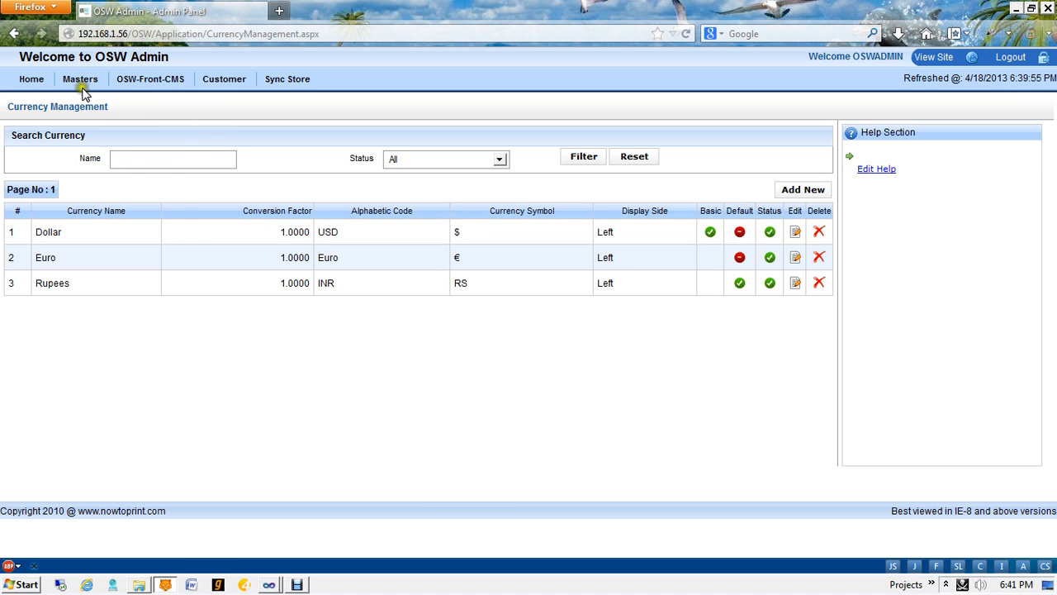
Step: Open Language Management and list the phrases for the page HomeCategoryManagement.aspx
mouse_move(81, 84)
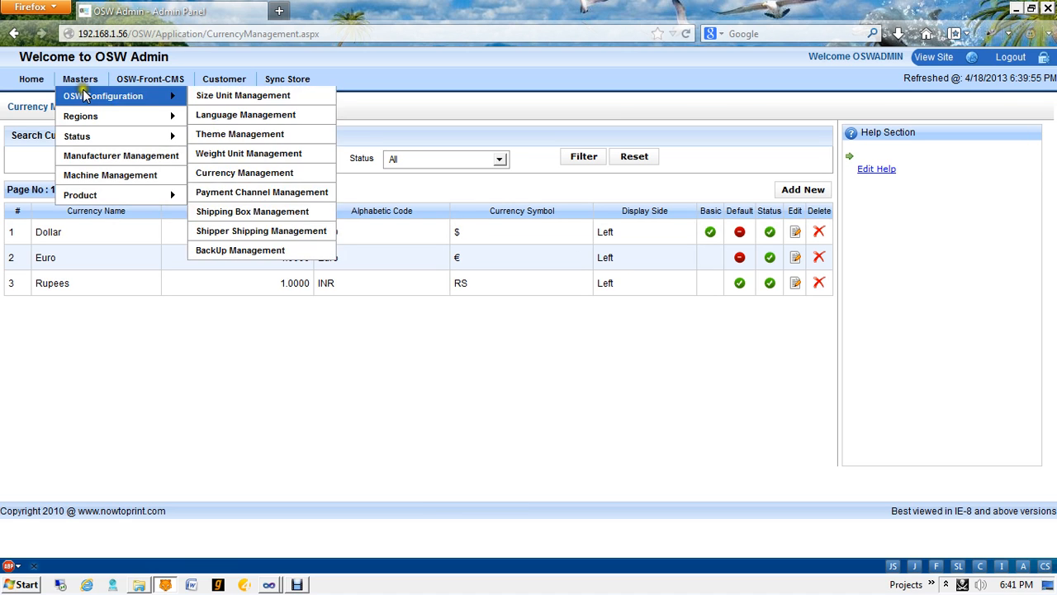
click(258, 118)
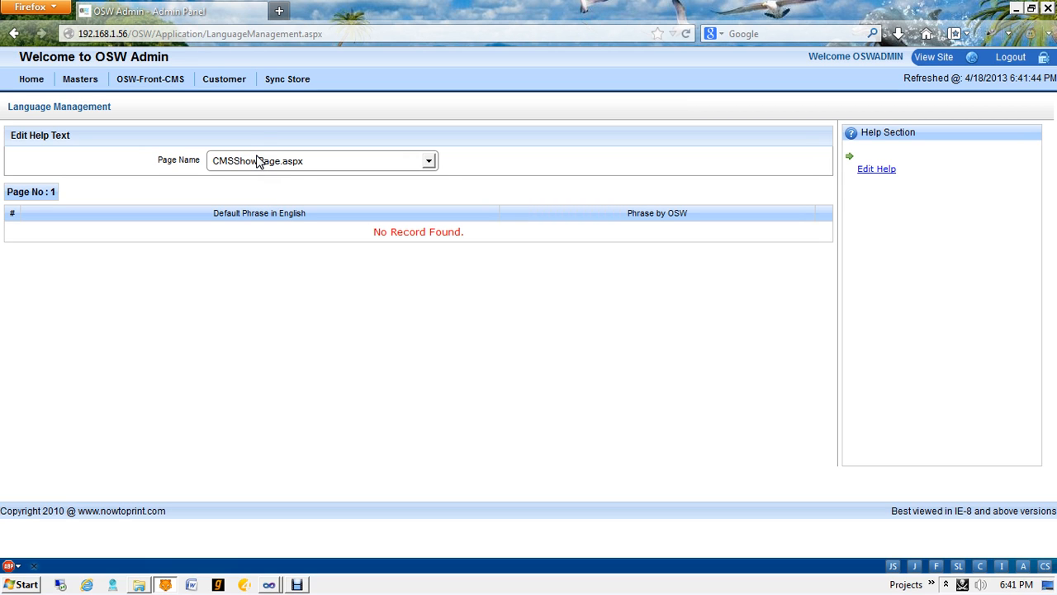
click(258, 161)
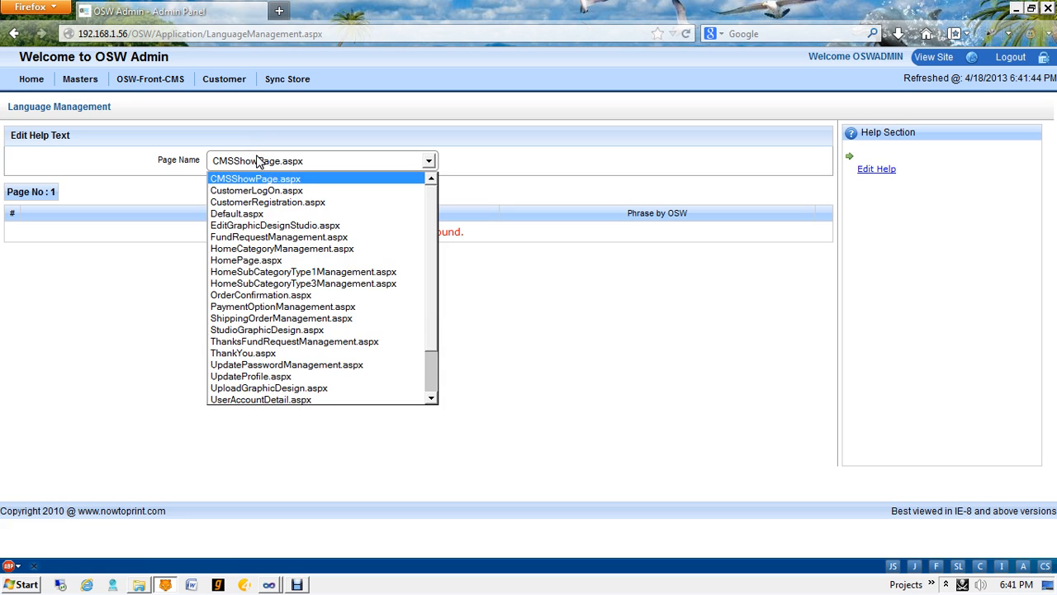
scroll(278, 247, down, 2)
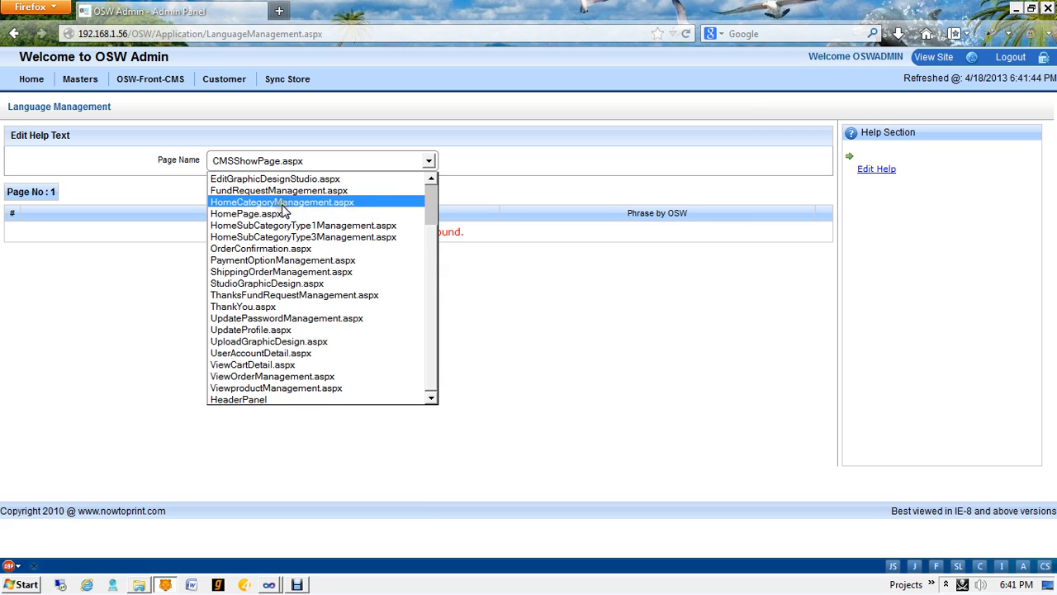
click(281, 203)
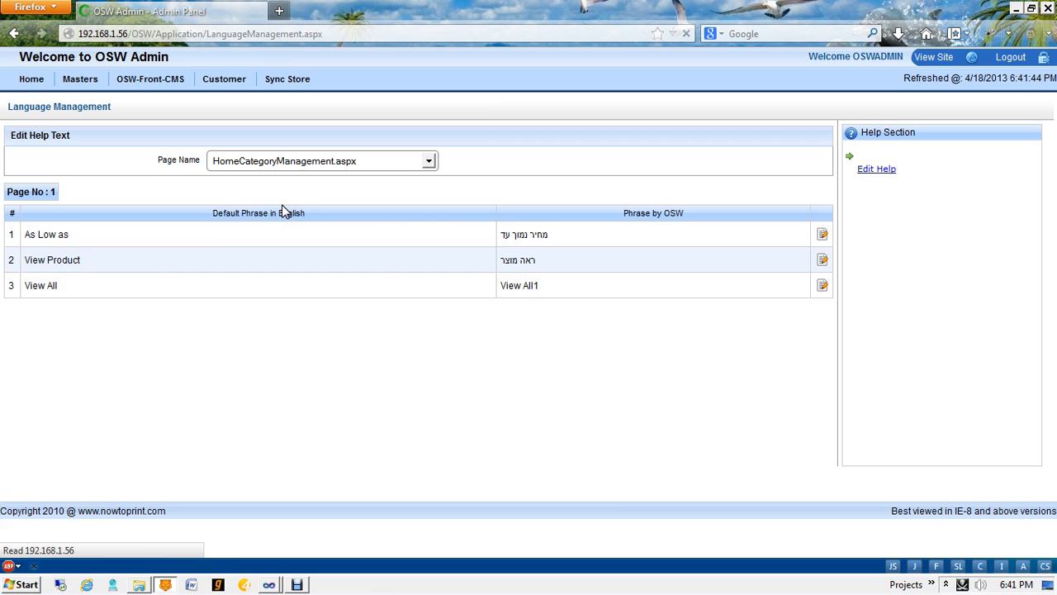
Step: Examine the default English phrases As Low as, View Product and View All
click(47, 281)
drag(47, 284, 27, 237)
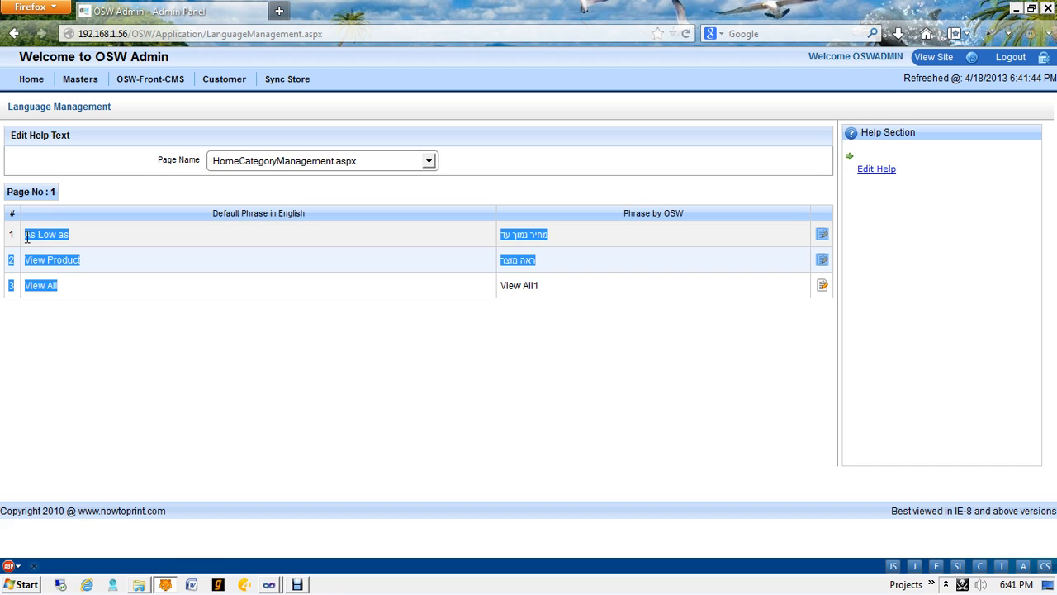
drag(27, 237, 75, 237)
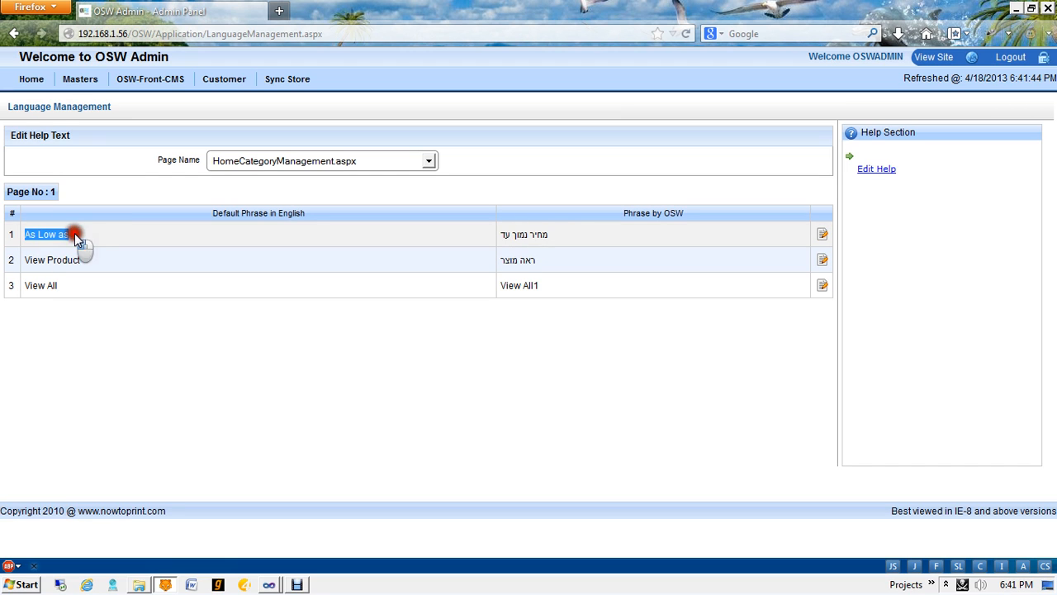
drag(25, 261, 80, 260)
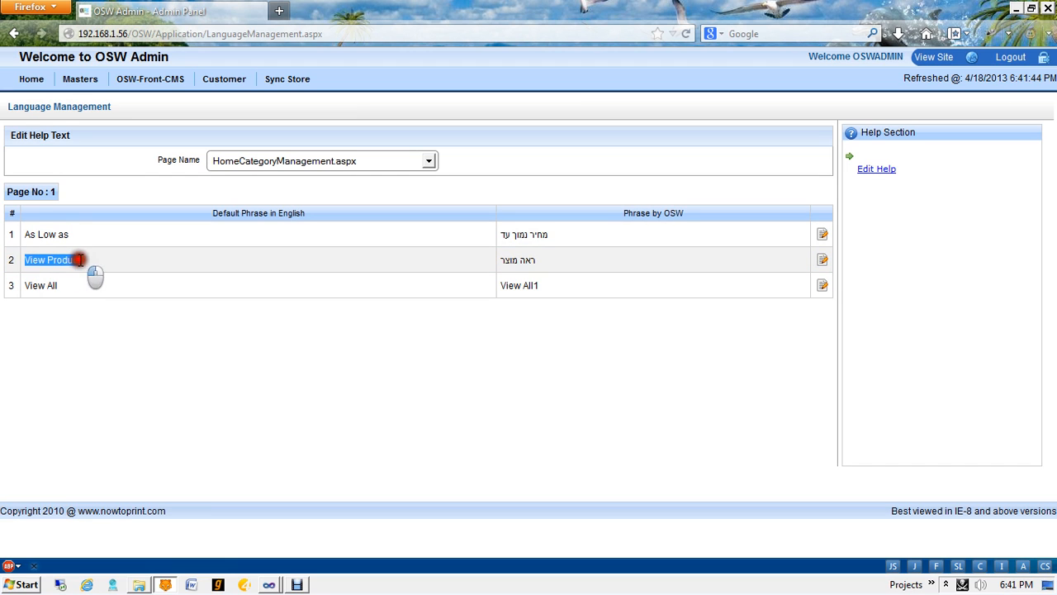
drag(19, 284, 74, 281)
click(74, 281)
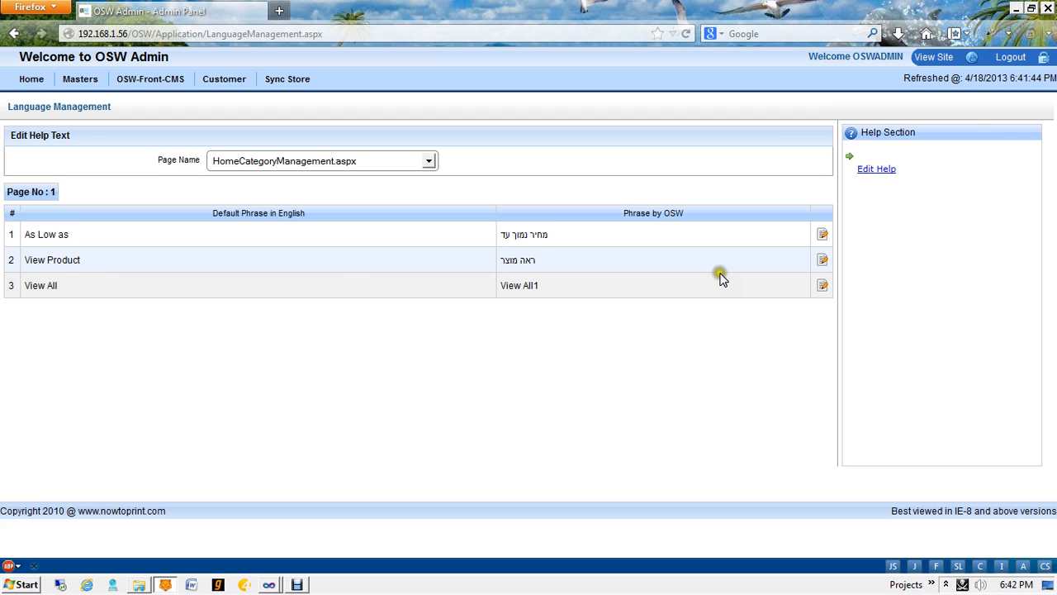
Step: Change the OSW phrase for the default phrase View All to "View All" and save it
click(823, 285)
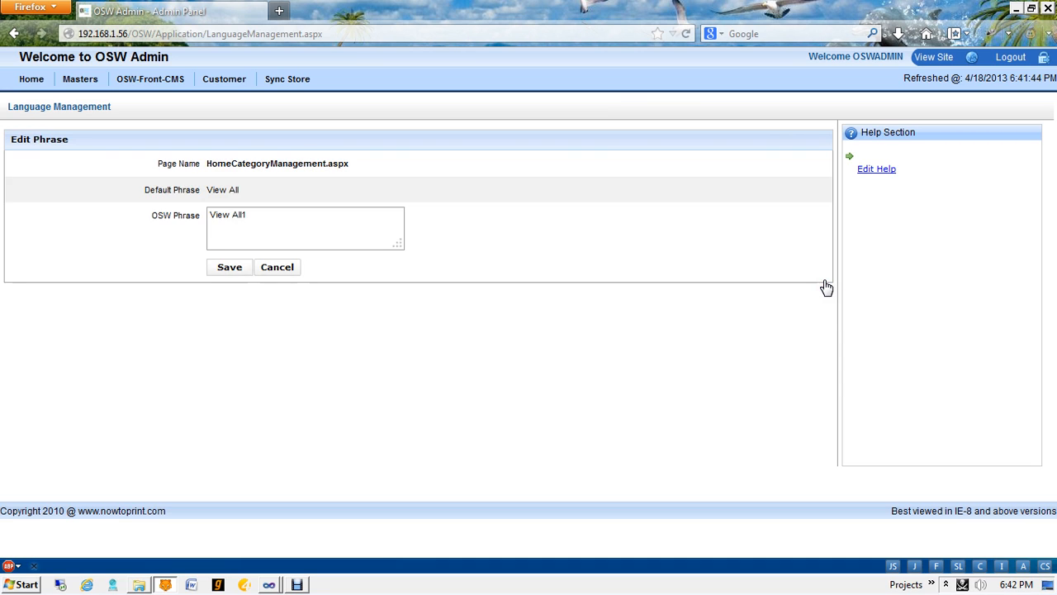
drag(238, 163, 299, 166)
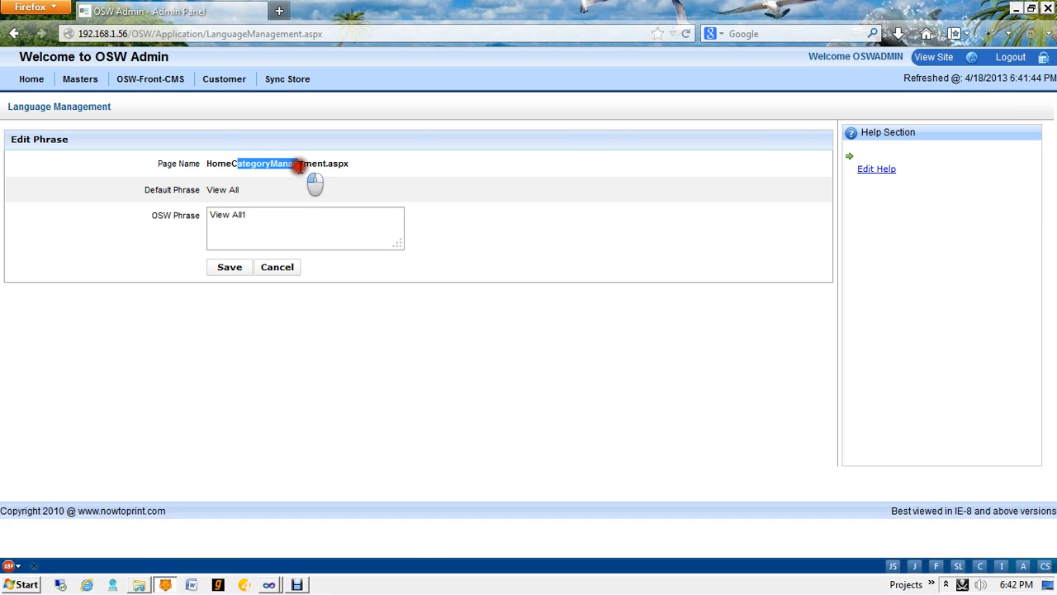
drag(208, 190, 255, 193)
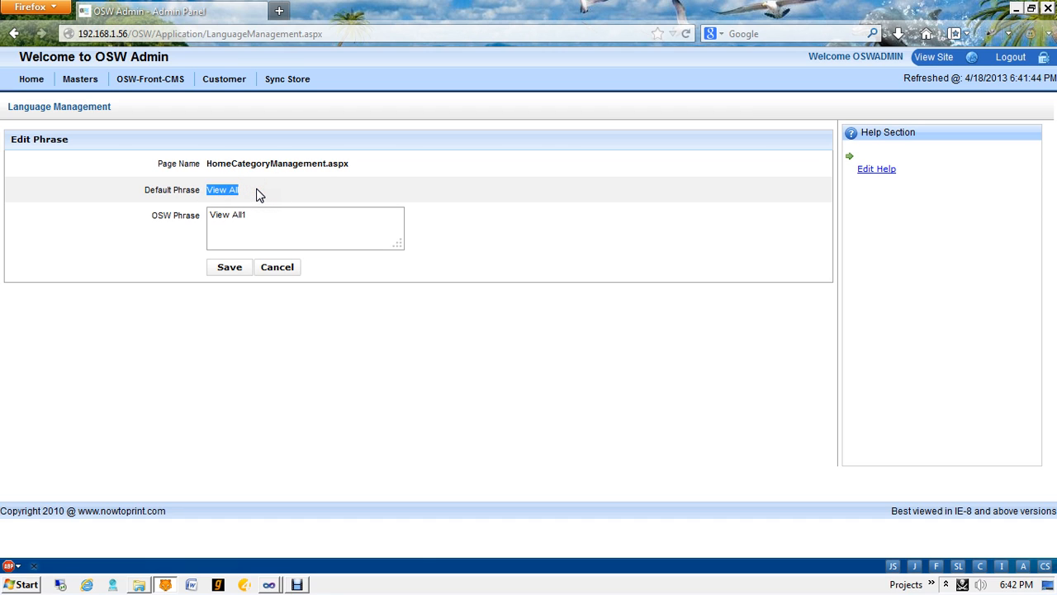
drag(247, 222, 213, 226)
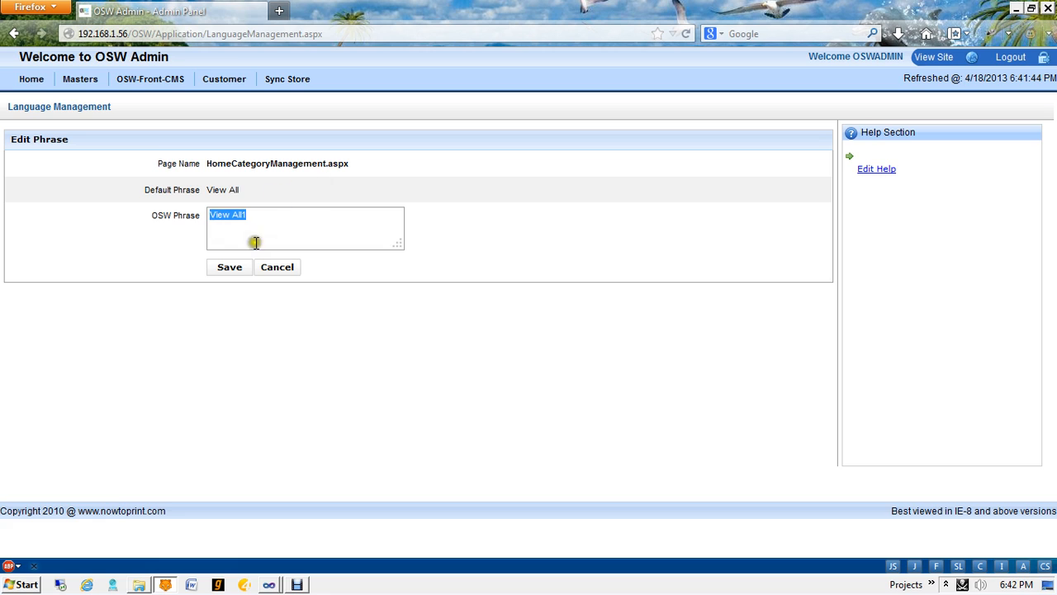
click(272, 220)
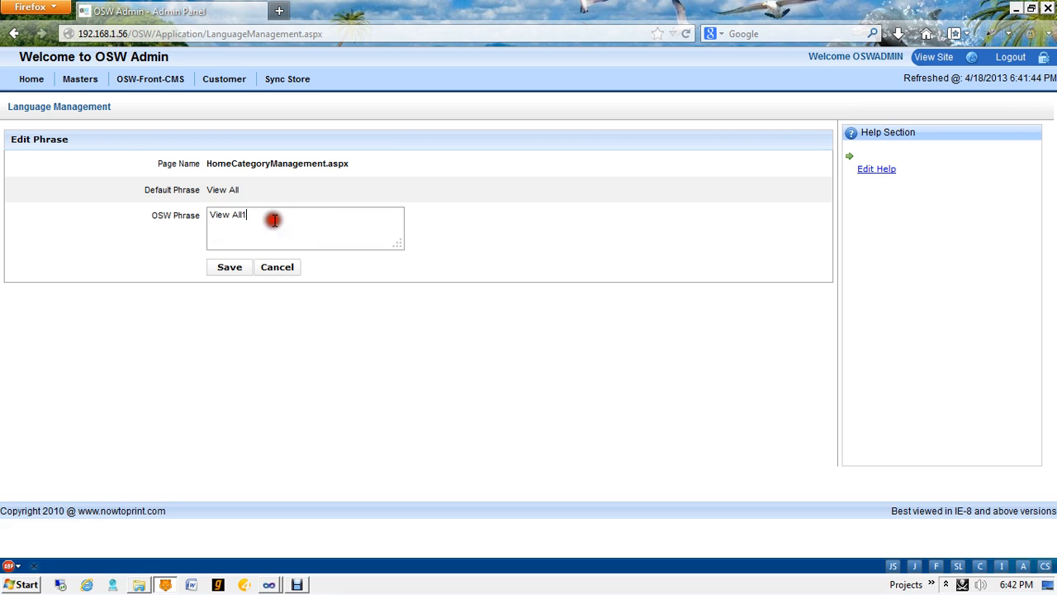
key(BackSpace)
click(234, 266)
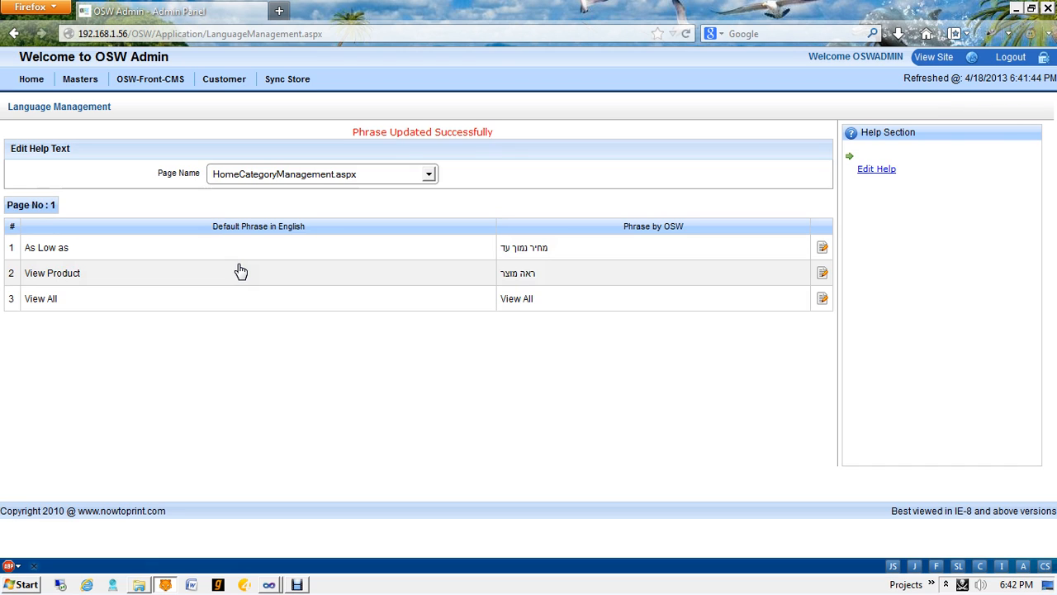
Step: Compare the default English phrase View Product with its OSW translation
click(268, 177)
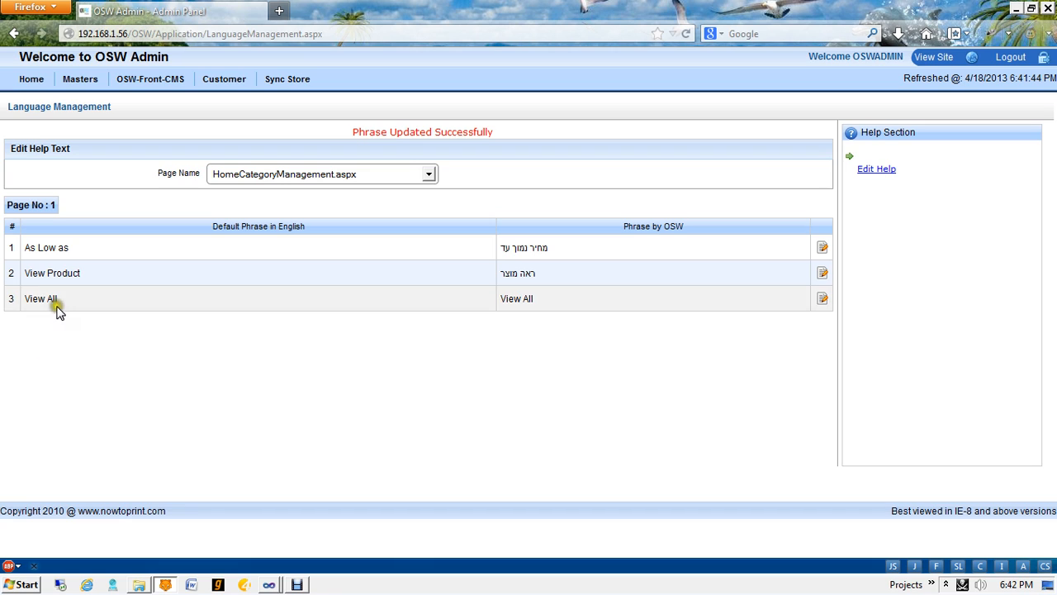
drag(25, 273, 104, 275)
click(252, 182)
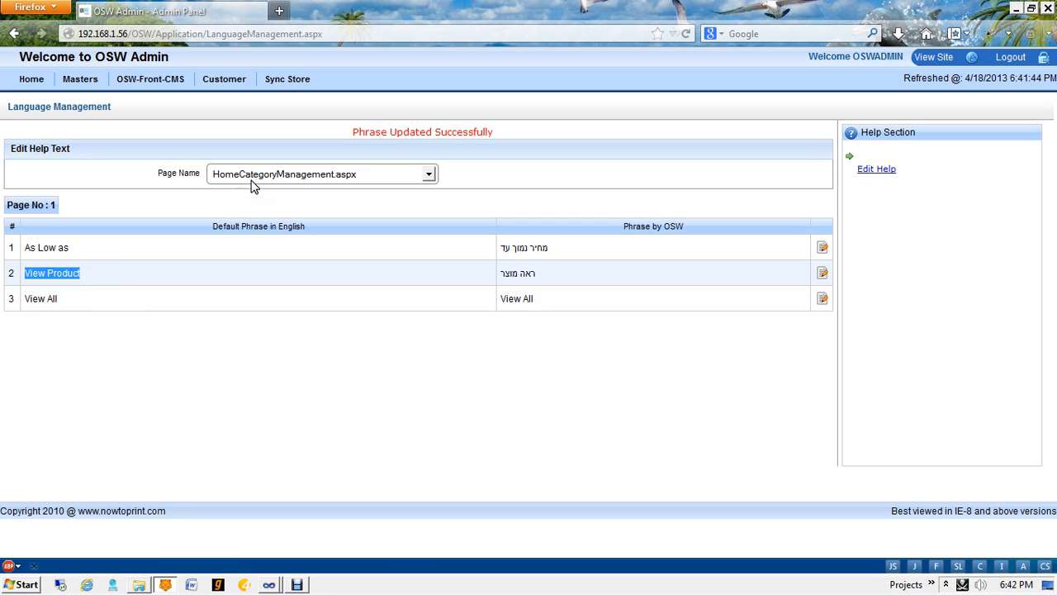
drag(460, 272, 502, 278)
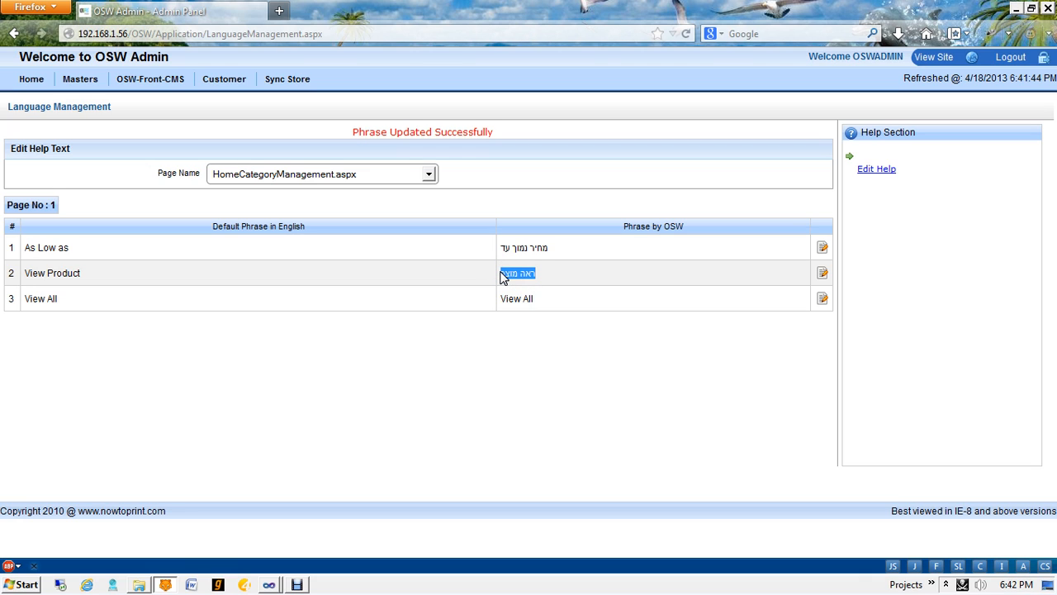
Step: List the phrases for StudioGraphicDesign.aspx and compare the default English phrases with their OSW translations
click(279, 172)
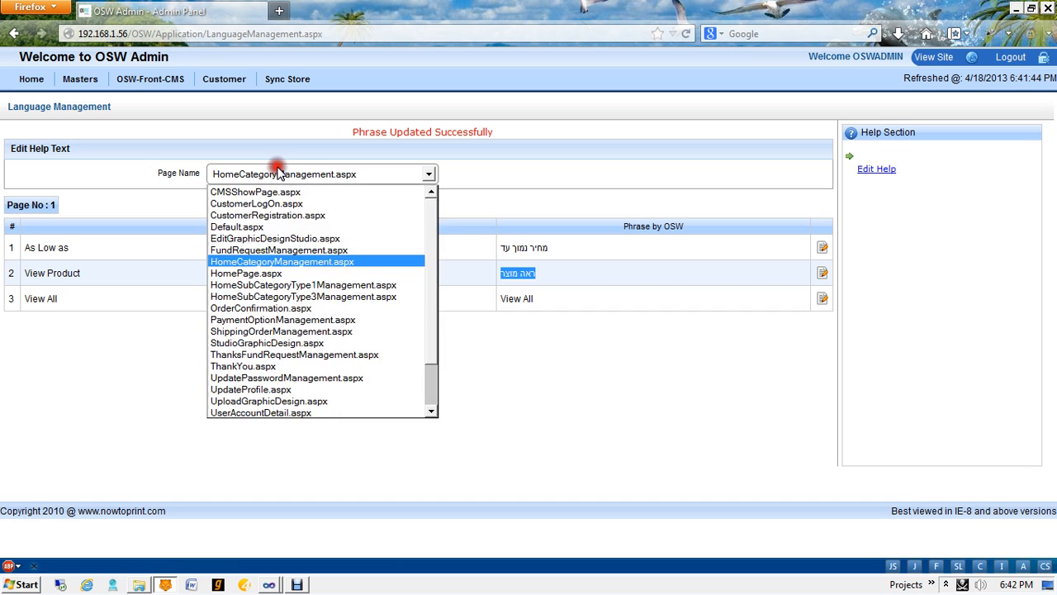
click(314, 343)
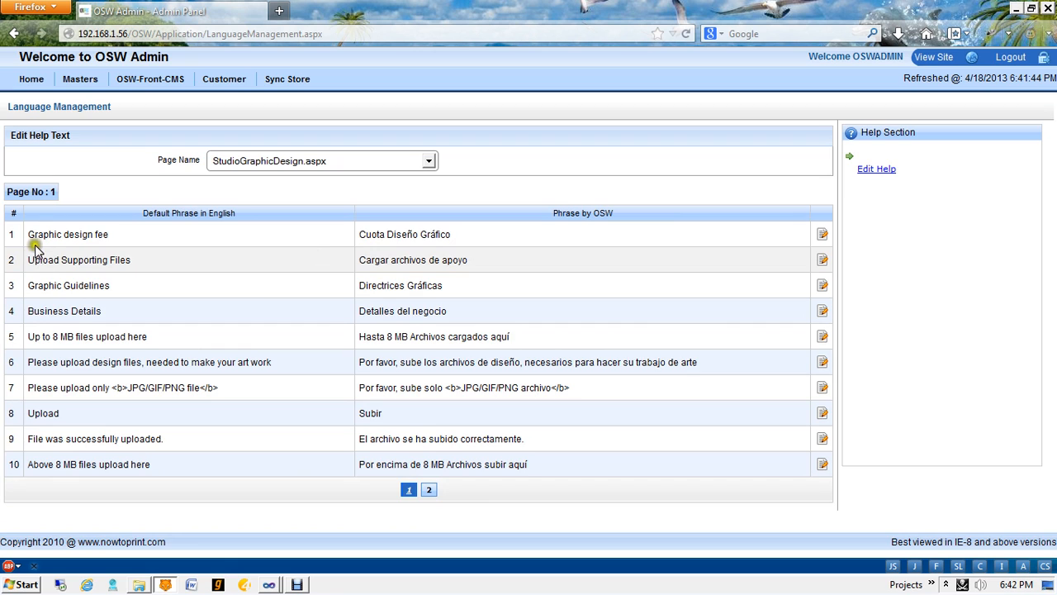
drag(34, 234, 74, 341)
click(74, 341)
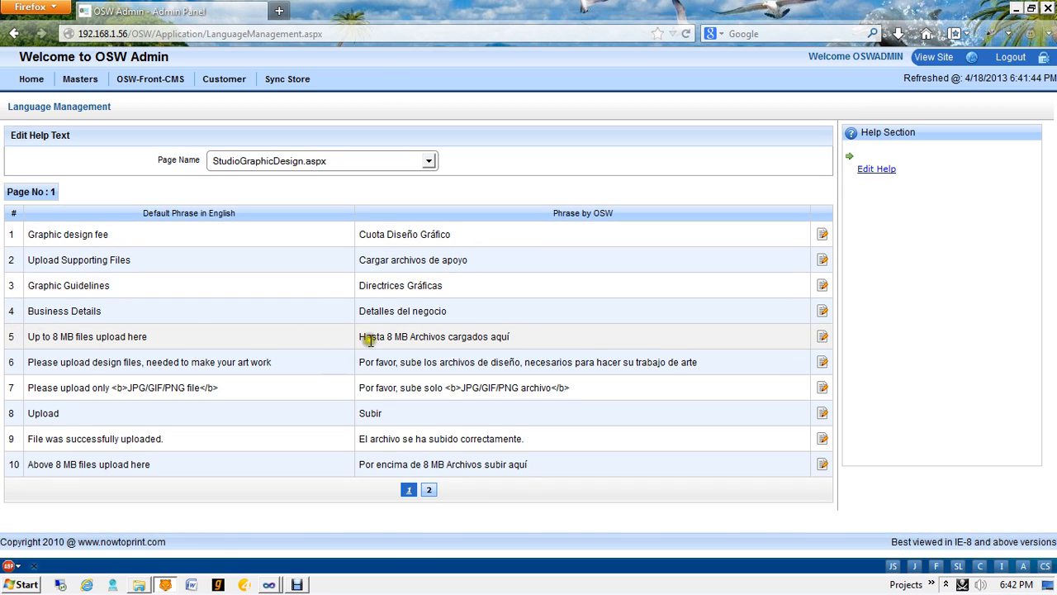
drag(361, 337, 493, 339)
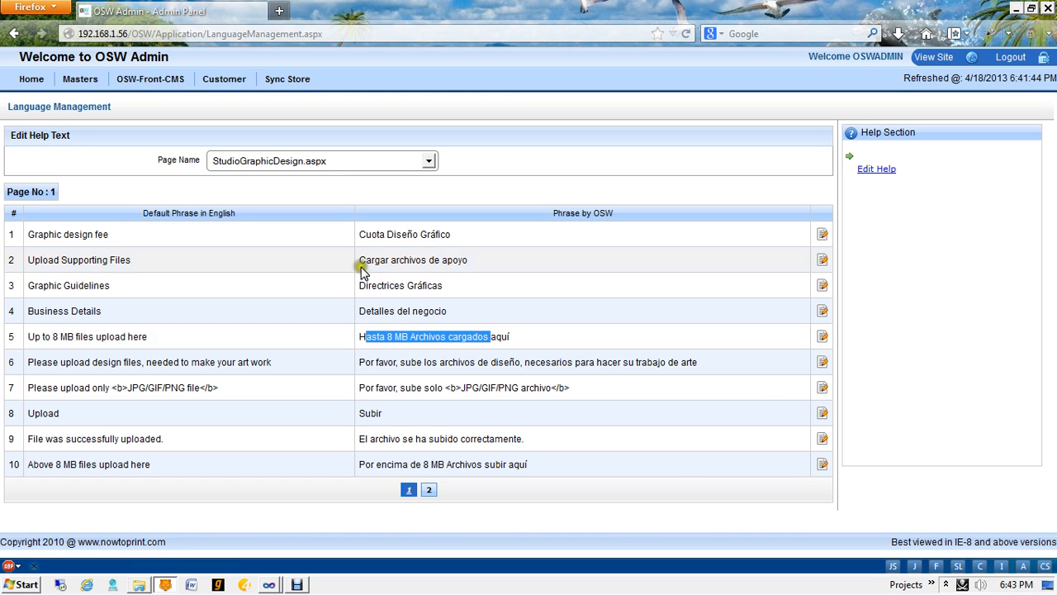
drag(172, 334, 39, 329)
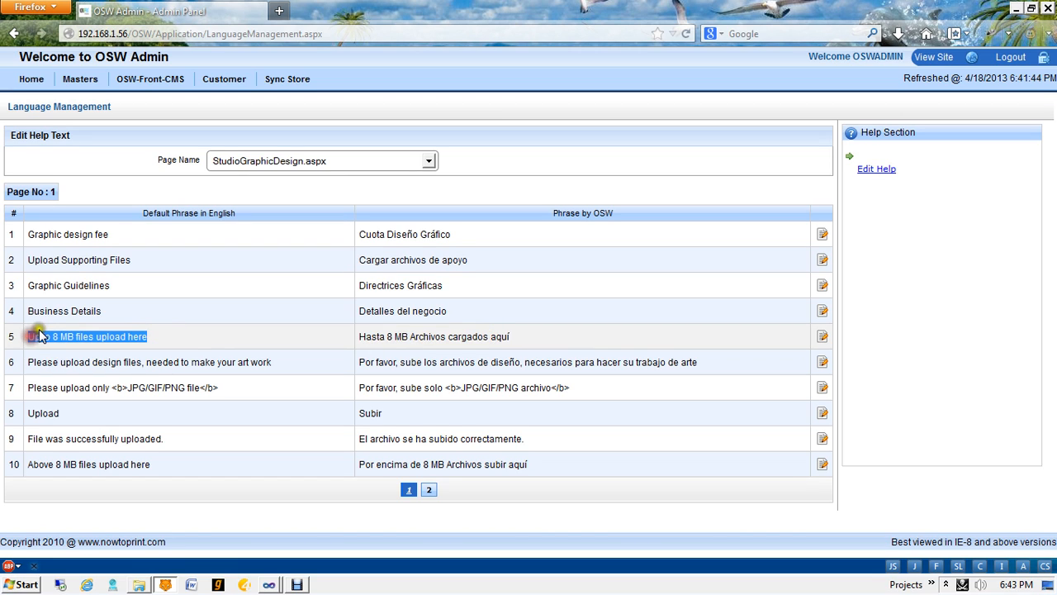
drag(138, 213, 330, 223)
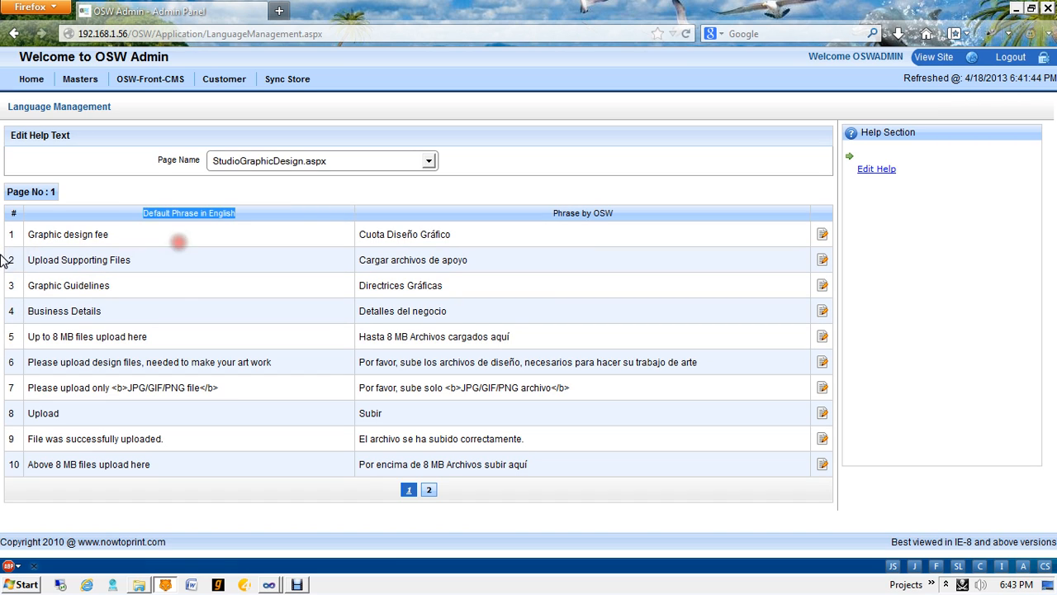
drag(30, 259, 165, 259)
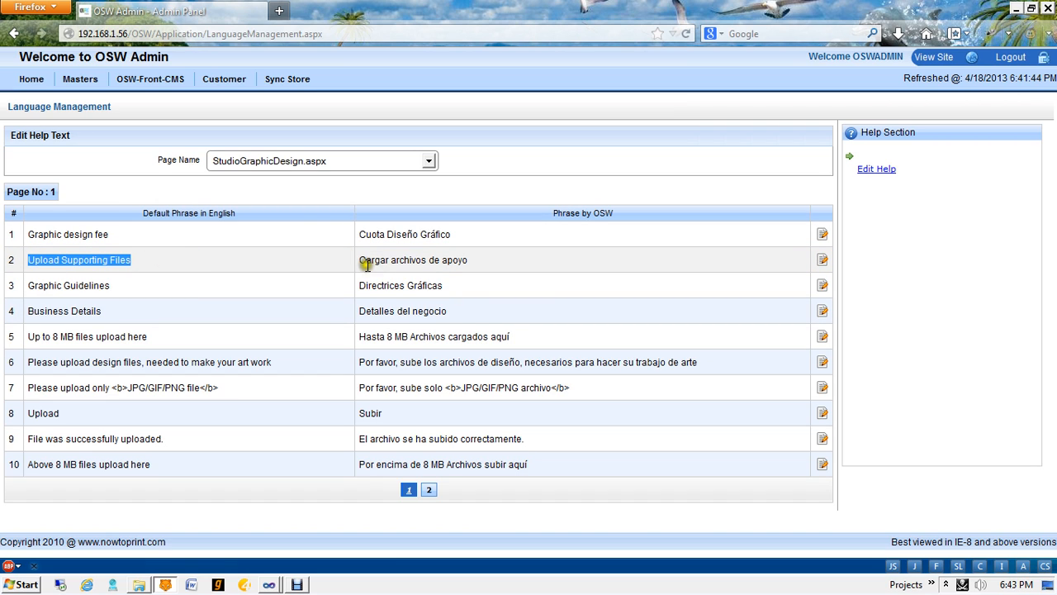
drag(364, 259, 461, 262)
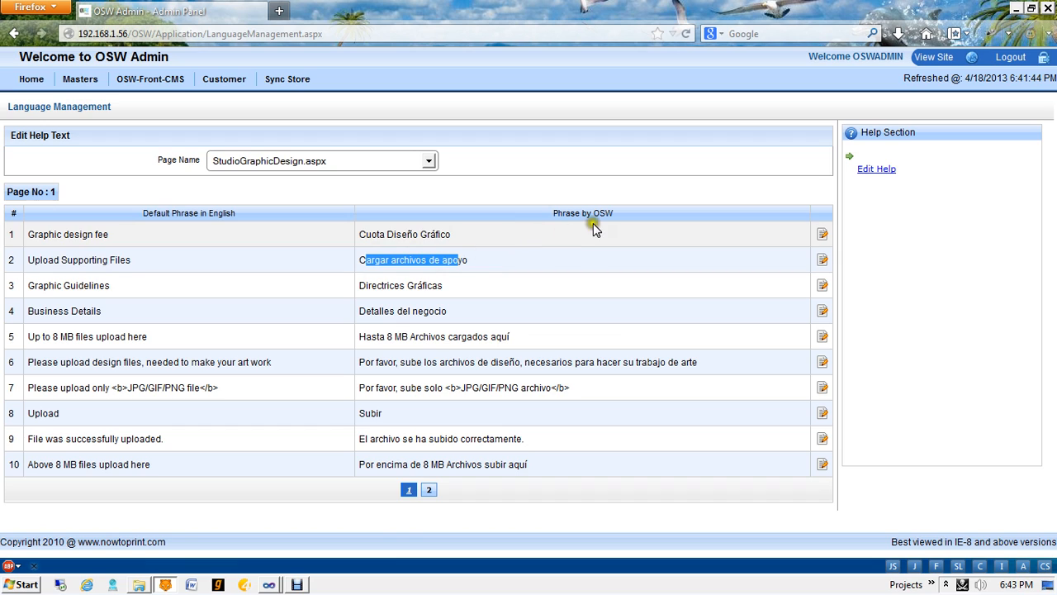
drag(593, 223, 616, 223)
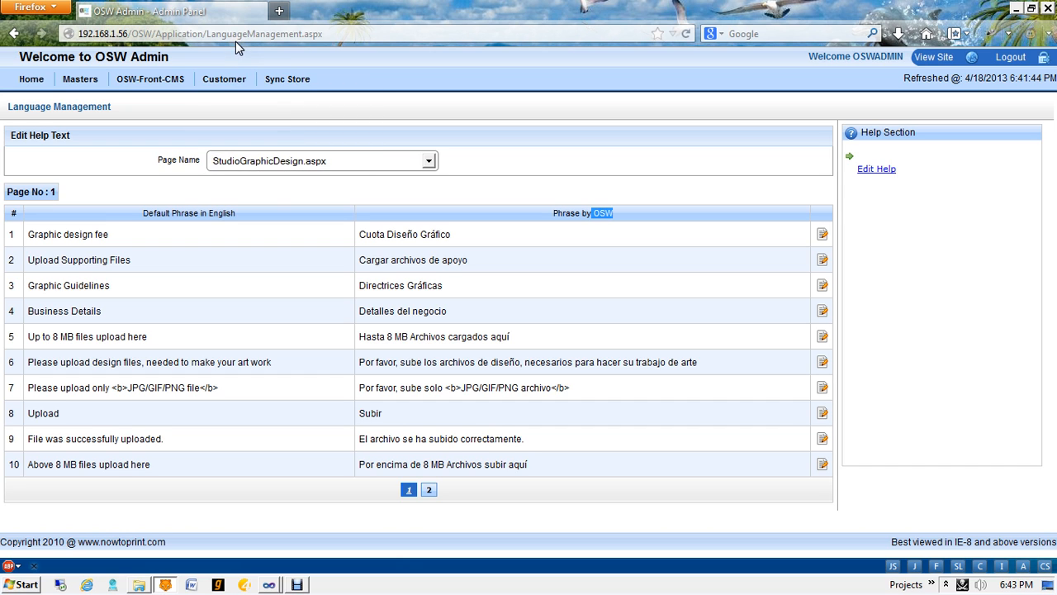
Step: Open Theme Management from the OSW configuration masters
mouse_move(81, 95)
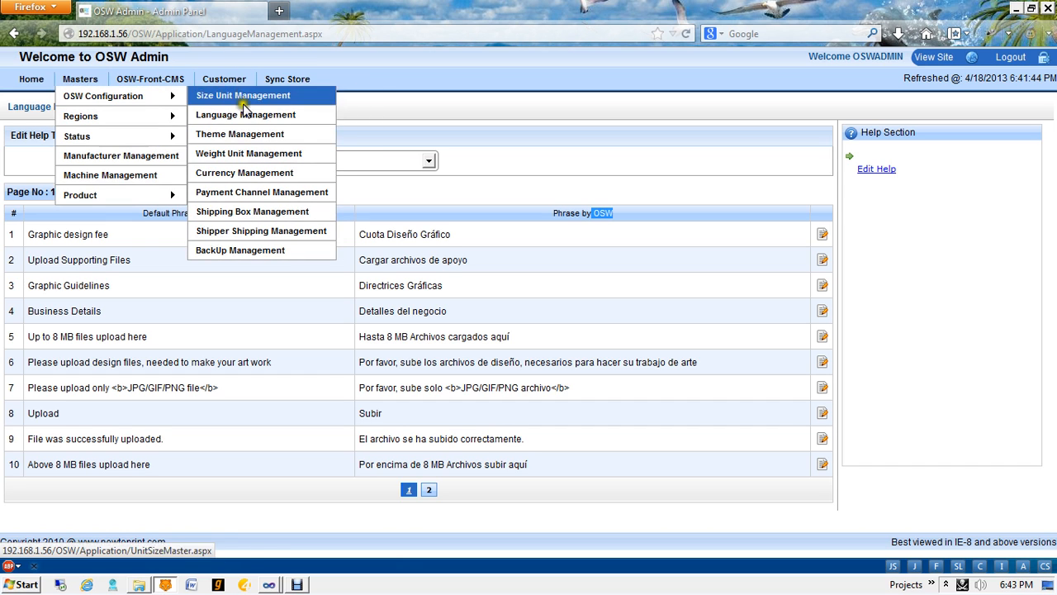
click(245, 136)
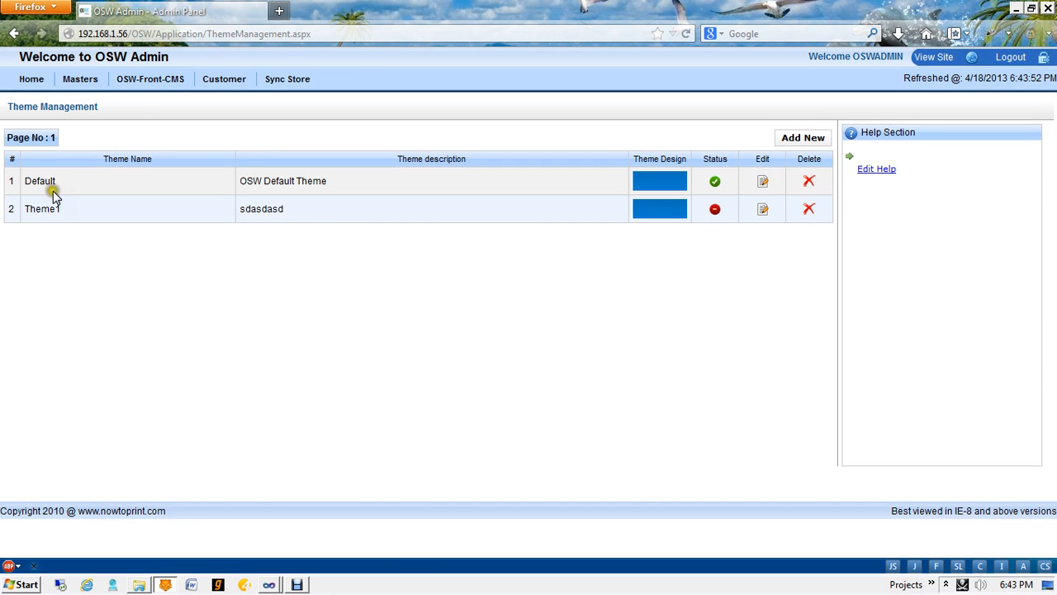
Step: Open the form for adding a new theme and review its name and description fields
drag(38, 181, 90, 187)
click(27, 208)
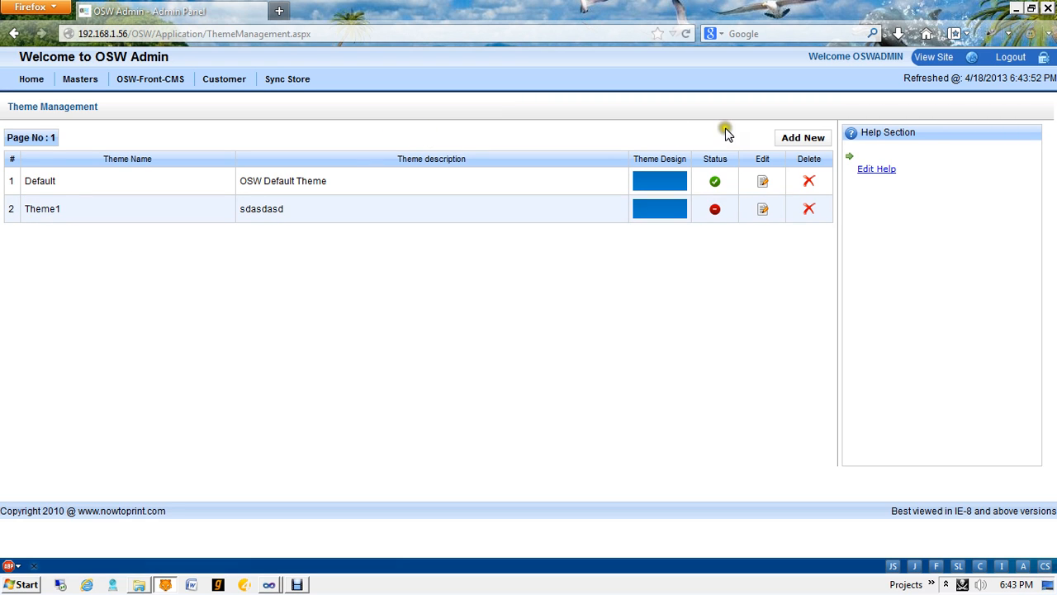
click(777, 138)
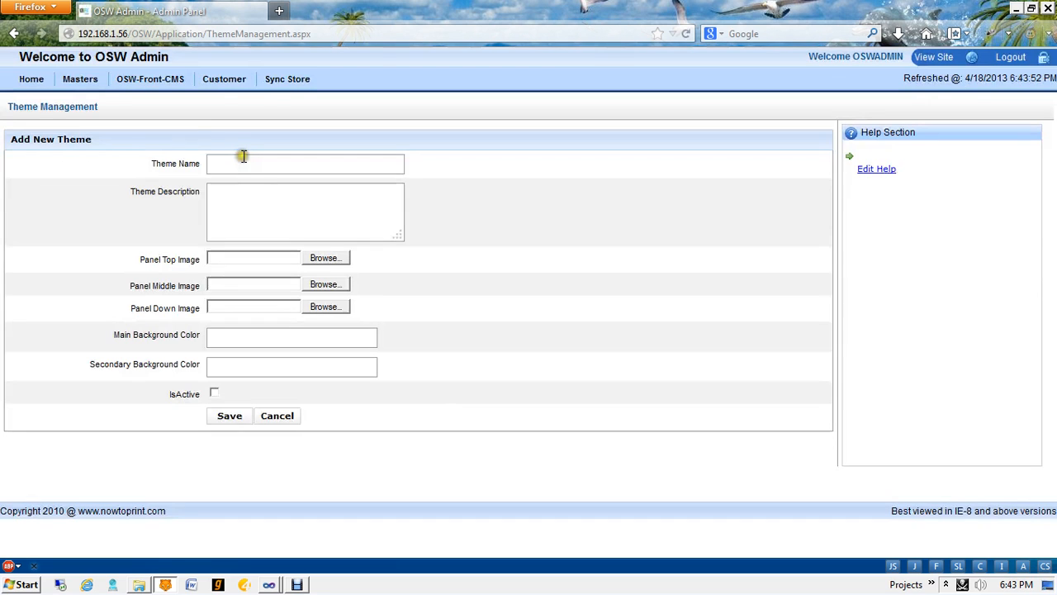
click(252, 165)
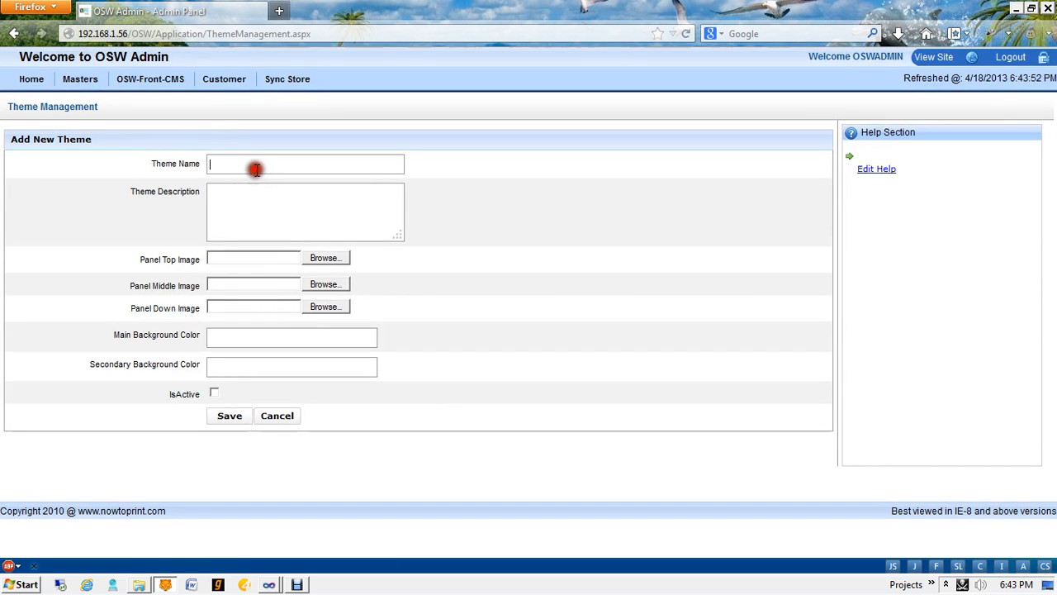
click(256, 217)
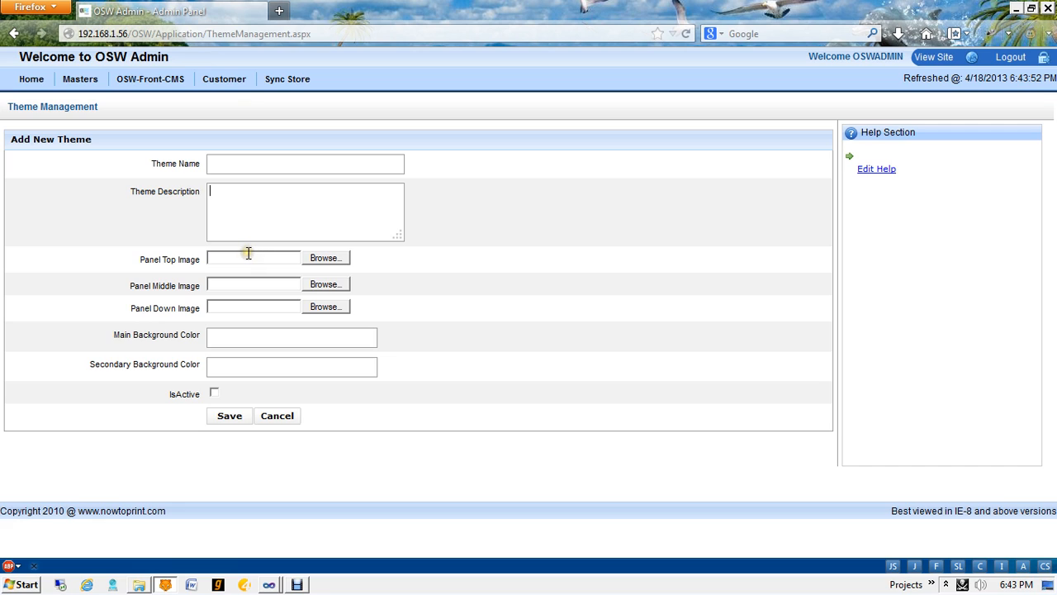
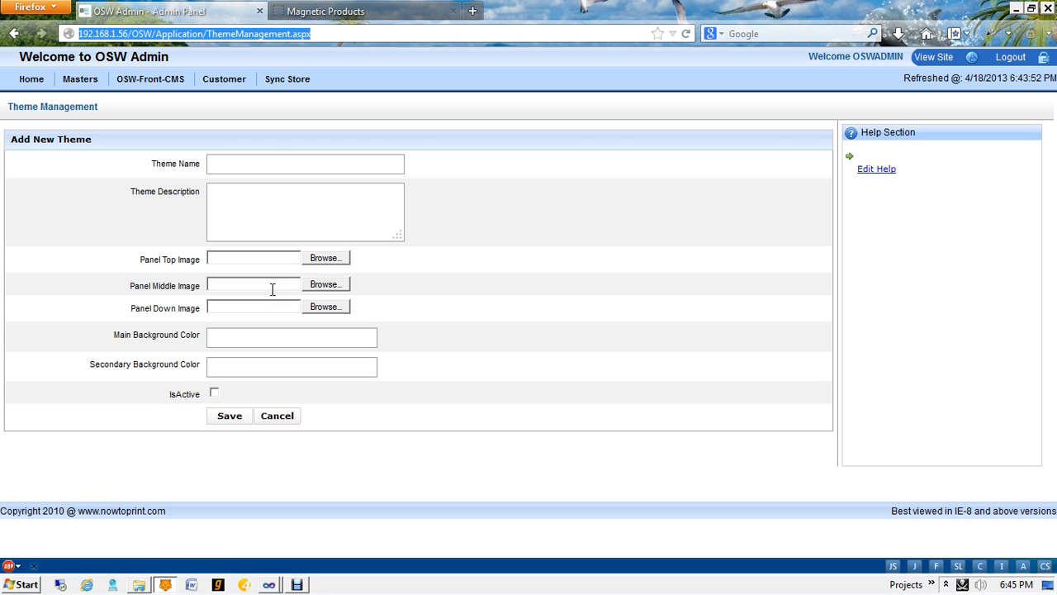
Step: Inspect the color choices for the new theme's main and secondary background colors, leaving both unset
click(272, 307)
click(272, 334)
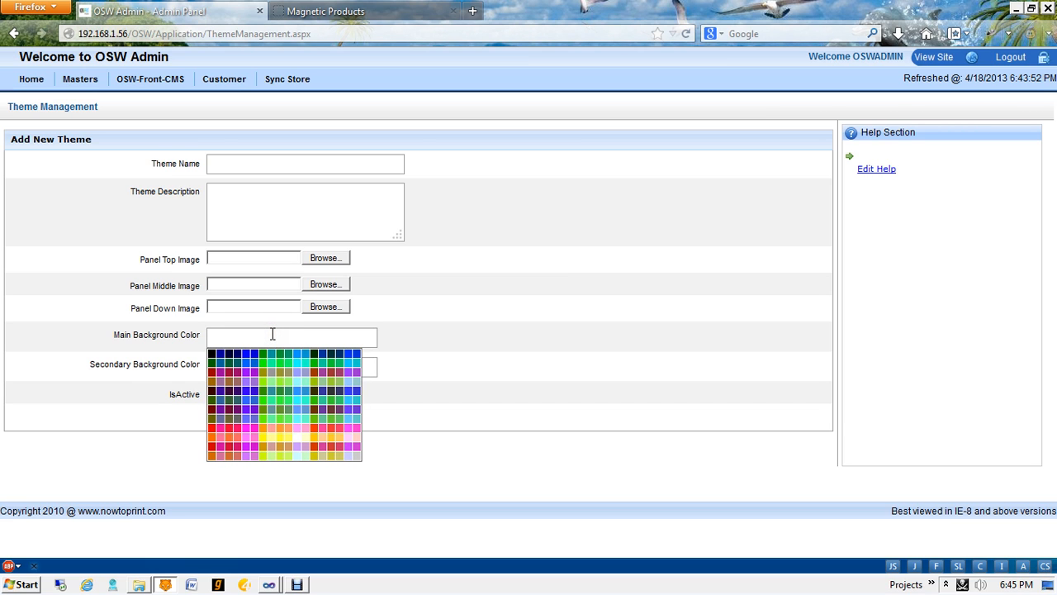
click(436, 333)
click(354, 367)
click(407, 369)
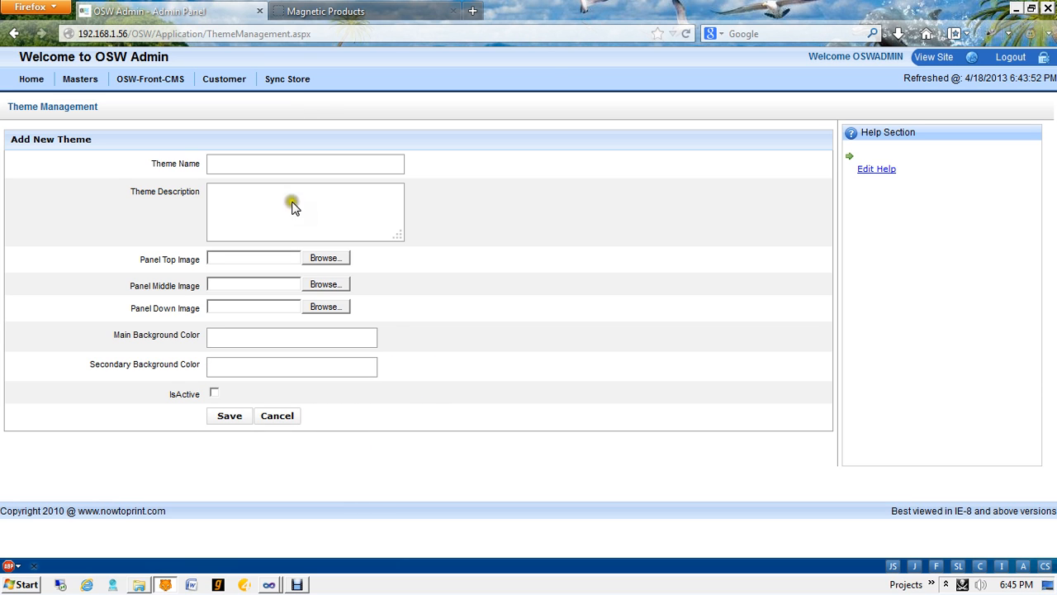
Step: Check the background areas of the storefront's Magnetic Products page down to its footer, and cancel the new theme form
click(306, 7)
scroll(2, 310, down, 10)
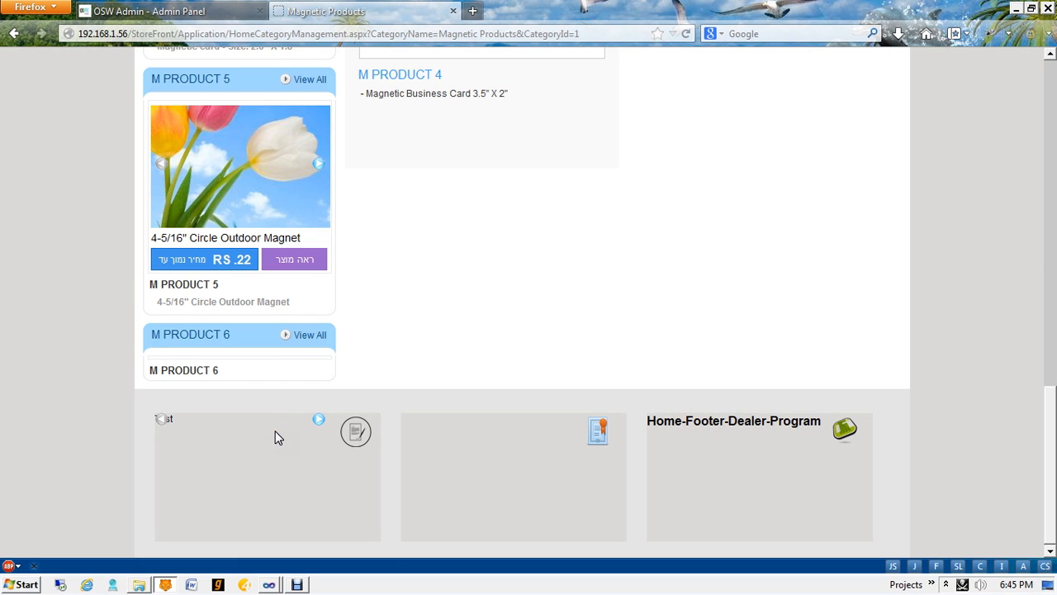
click(199, 15)
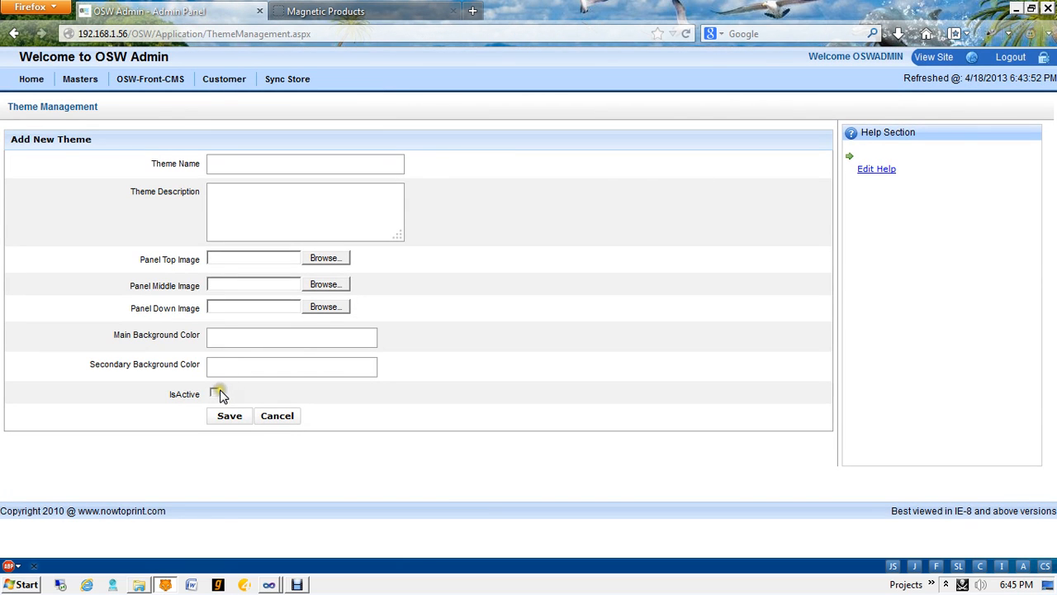
click(276, 417)
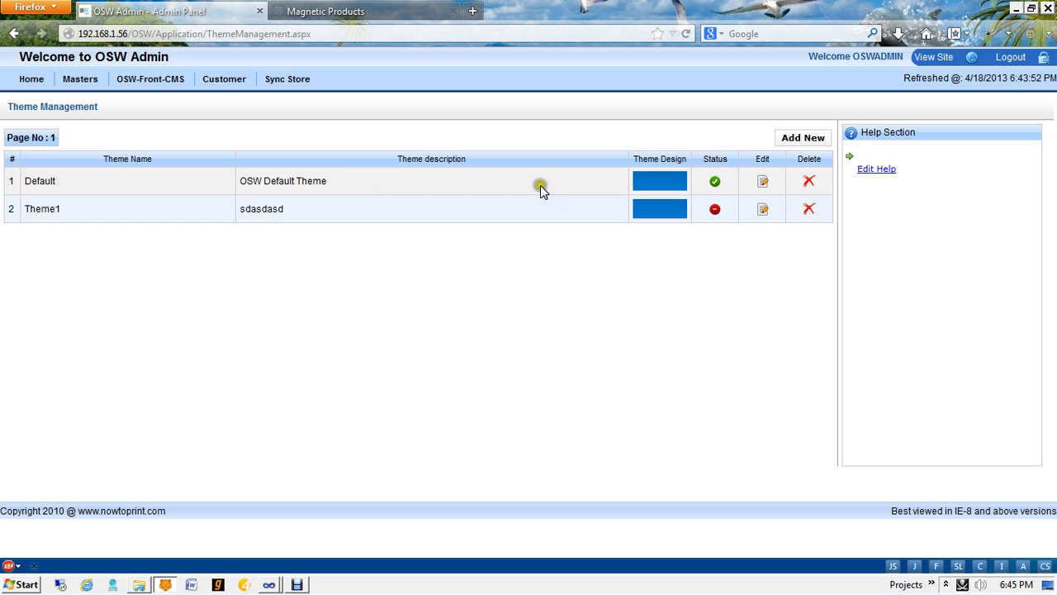
Step: Activate Theme1 in Theme Management and reload the storefront from 192.168.1.56/StoreFront/
click(714, 212)
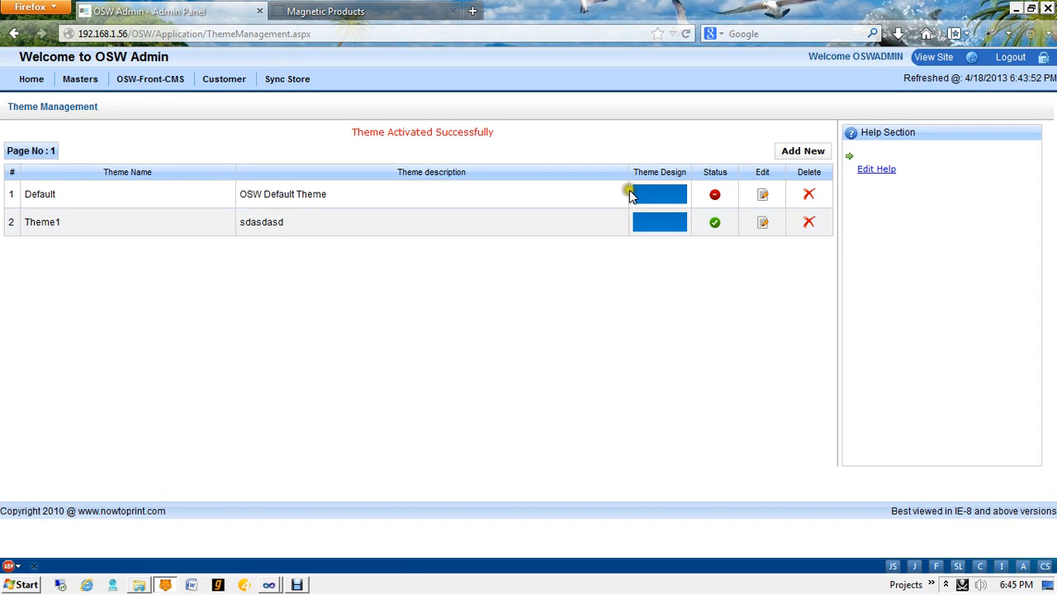
click(363, 13)
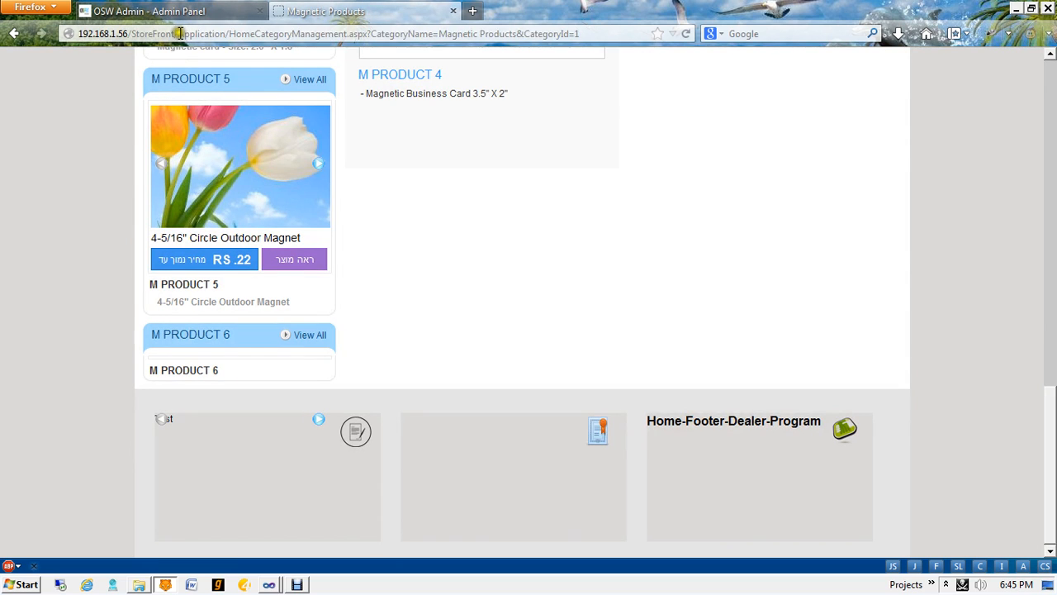
drag(179, 34, 621, 33)
key(BackSpace)
key(Return)
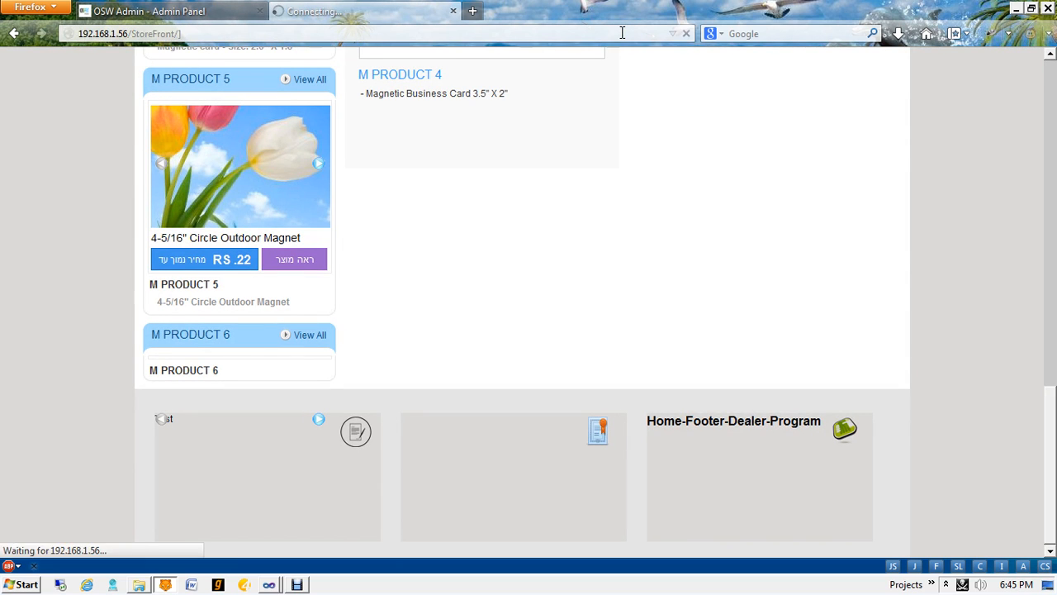
click(183, 34)
click(198, 34)
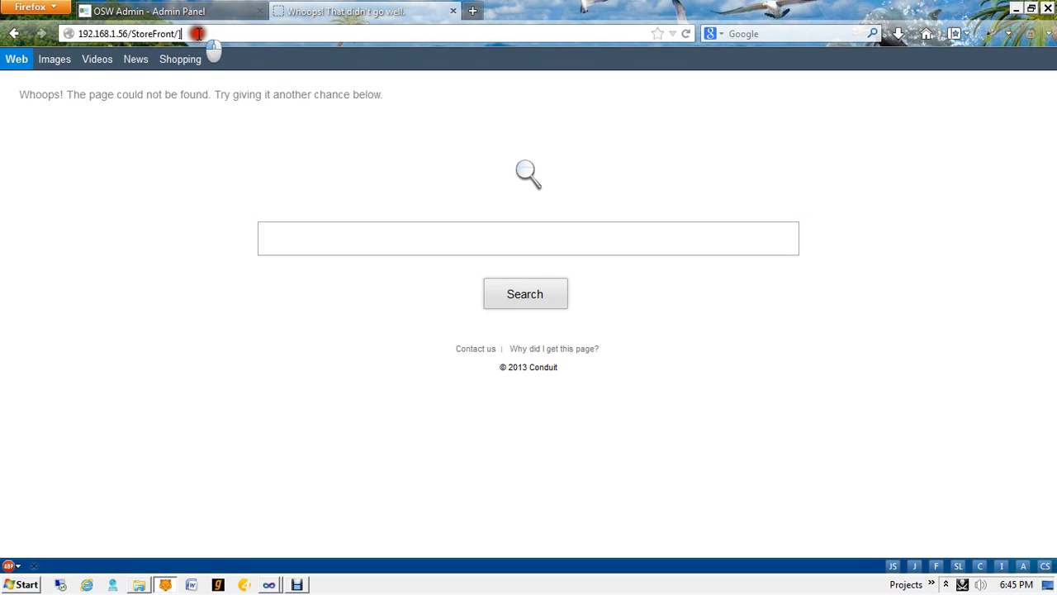
key(BackSpace)
key(Return)
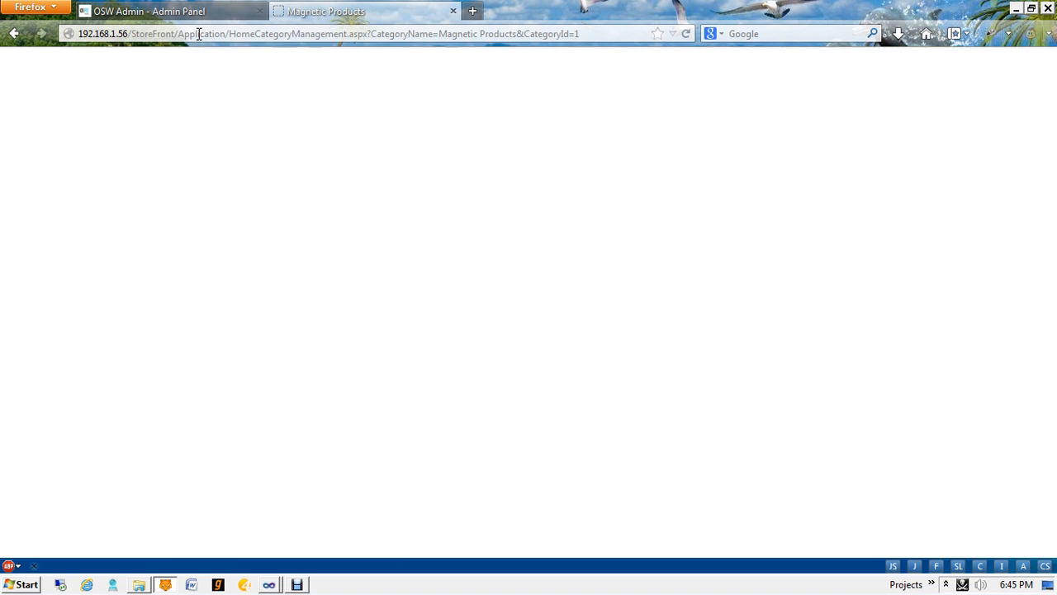
Step: Examine the main and footer background colors of the Magnetic Products page under Theme1
scroll(79, 211, down, 3)
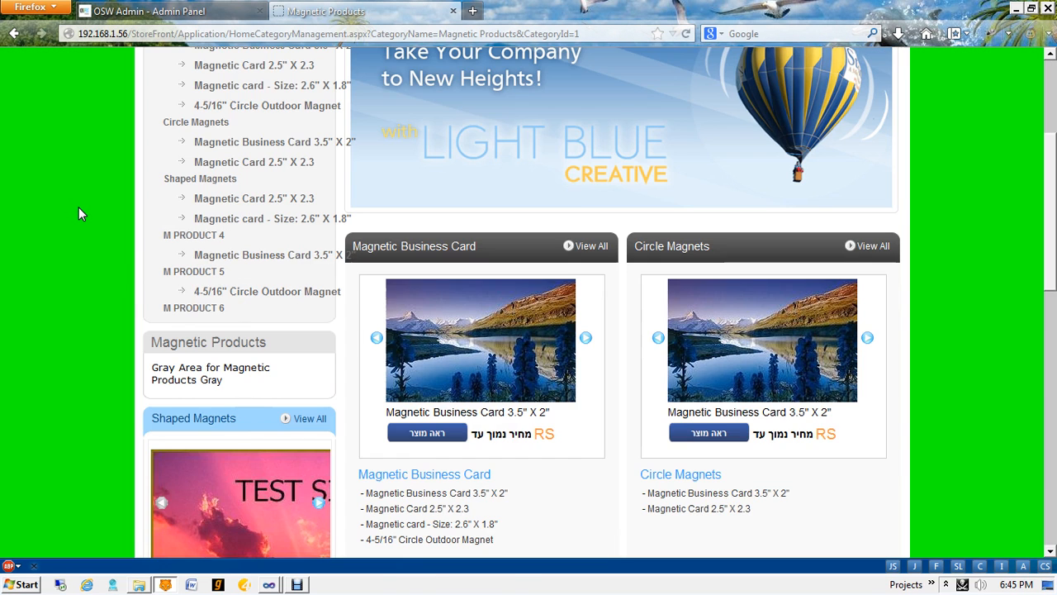
scroll(78, 214, down, 10)
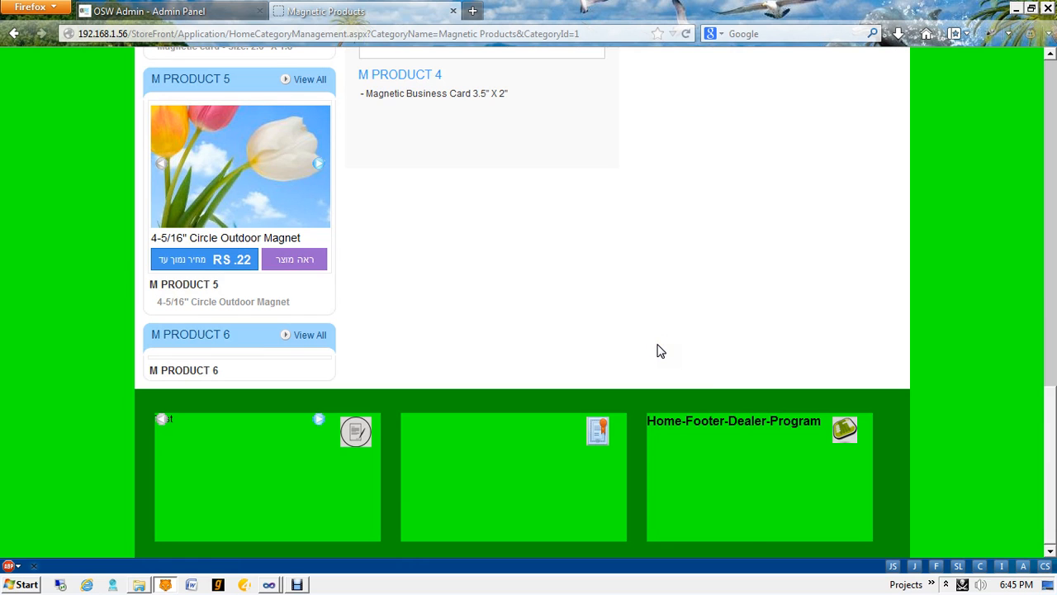
scroll(635, 338, up, 10)
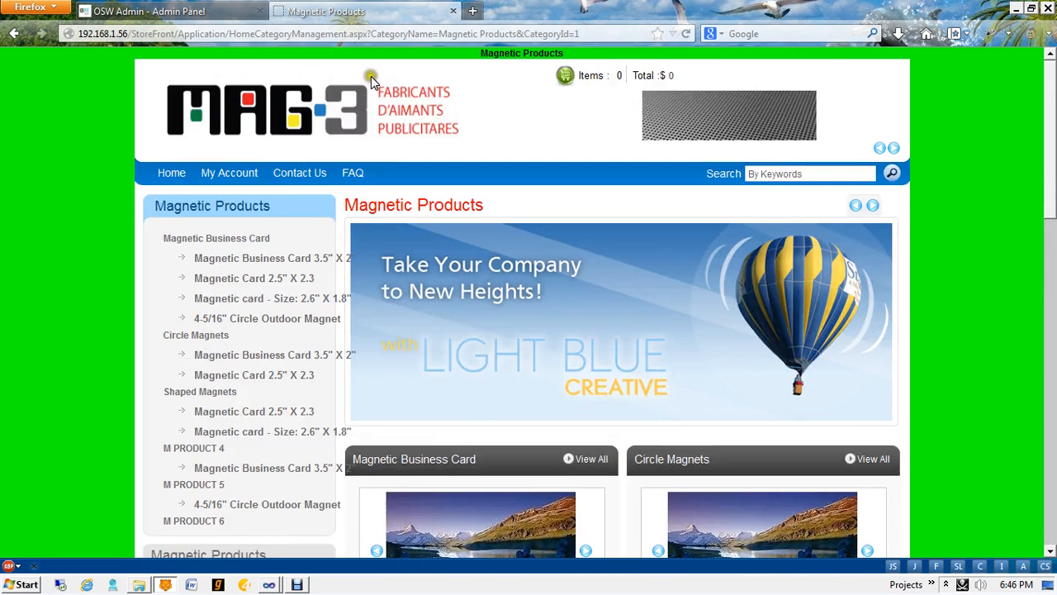
Step: Reactivate the Default theme and check the reloaded Magnetic Products page in the storefront
click(229, 10)
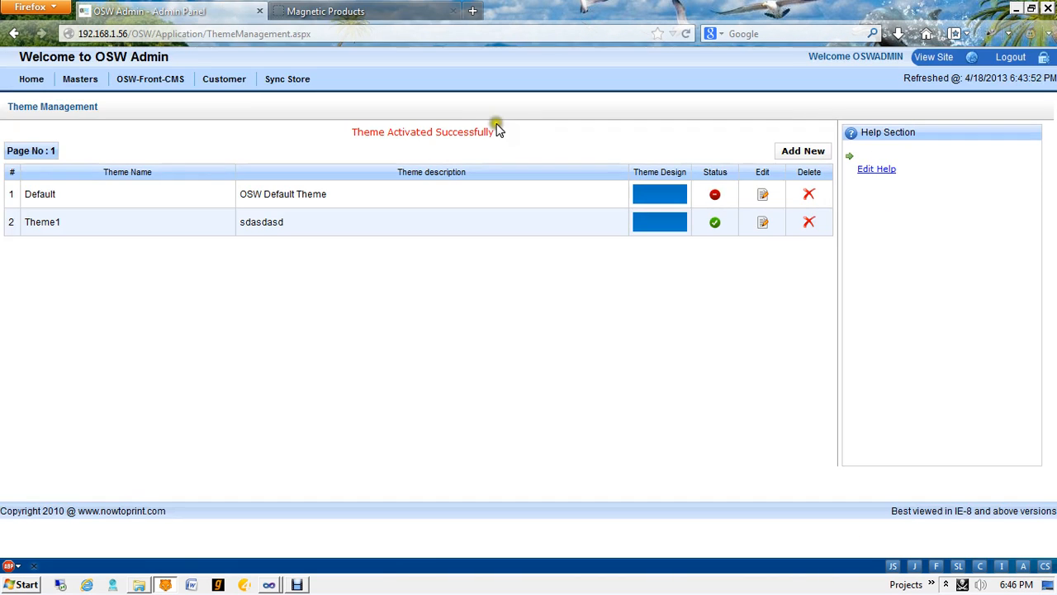
click(714, 195)
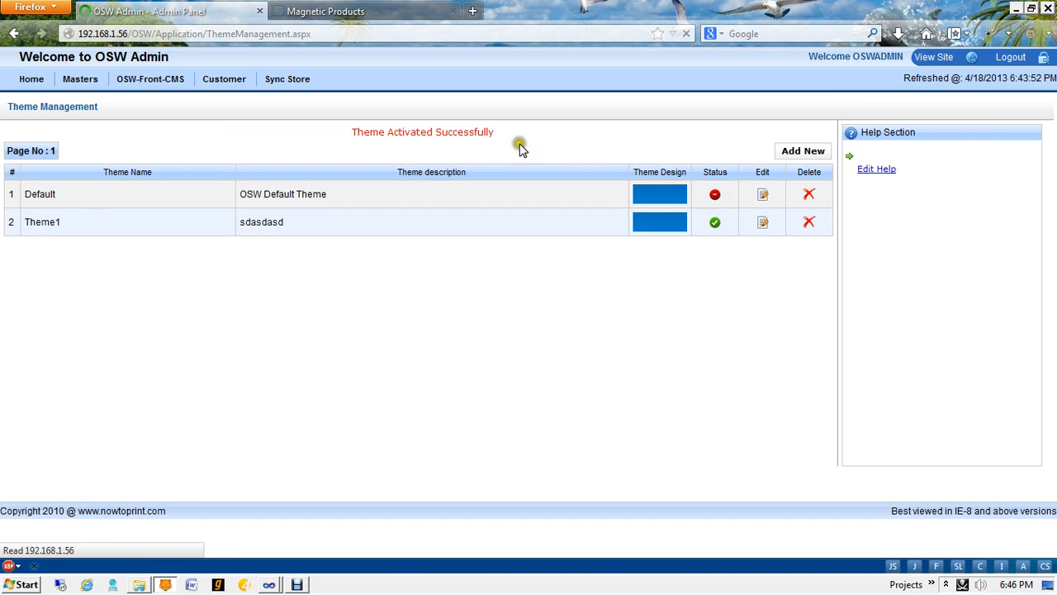
click(394, 11)
click(384, 33)
key(Return)
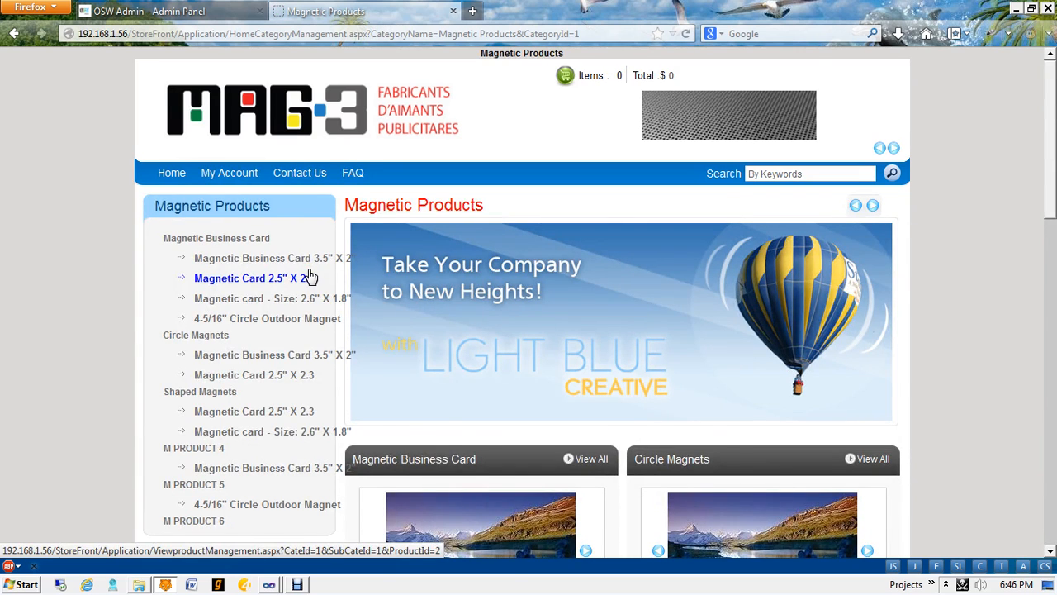
scroll(307, 273, down, 3)
scroll(311, 276, down, 3)
click(198, 10)
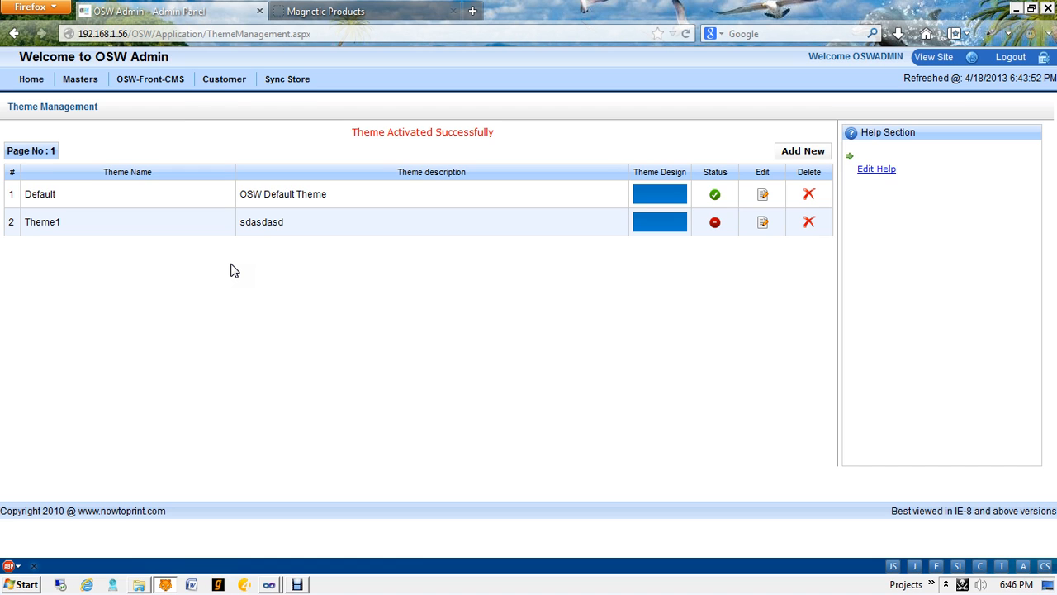
Step: Open Theme1 for editing, review its background color settings, and cancel without changes
mouse_move(91, 81)
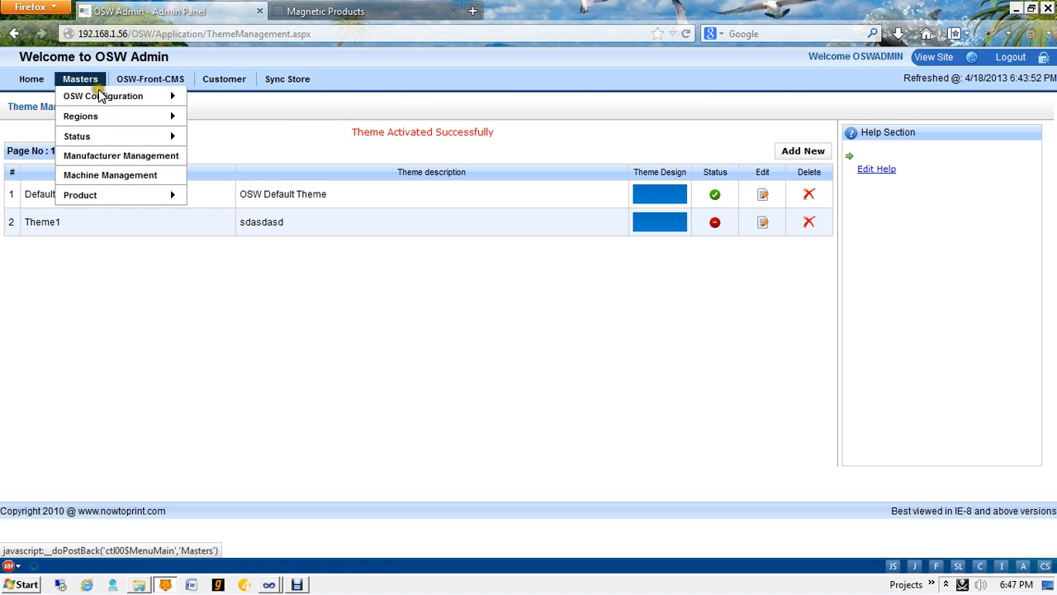
click(606, 312)
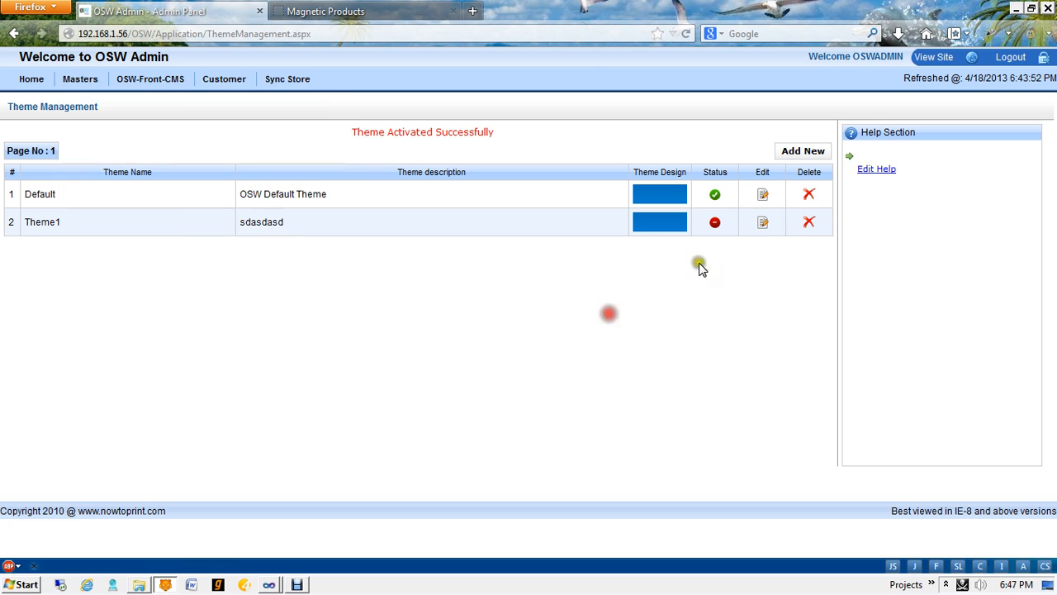
click(762, 226)
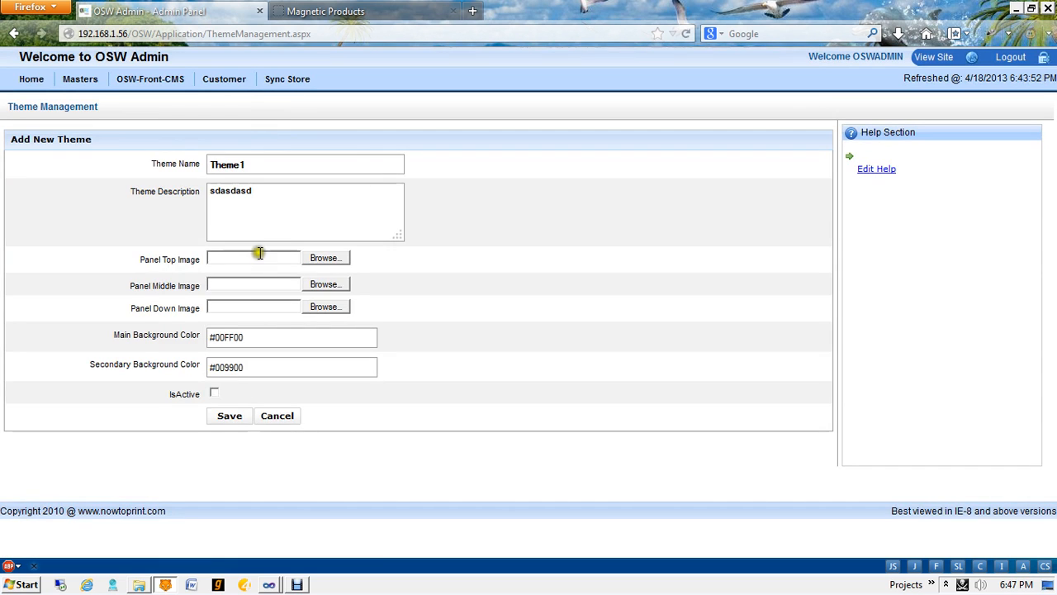
click(281, 424)
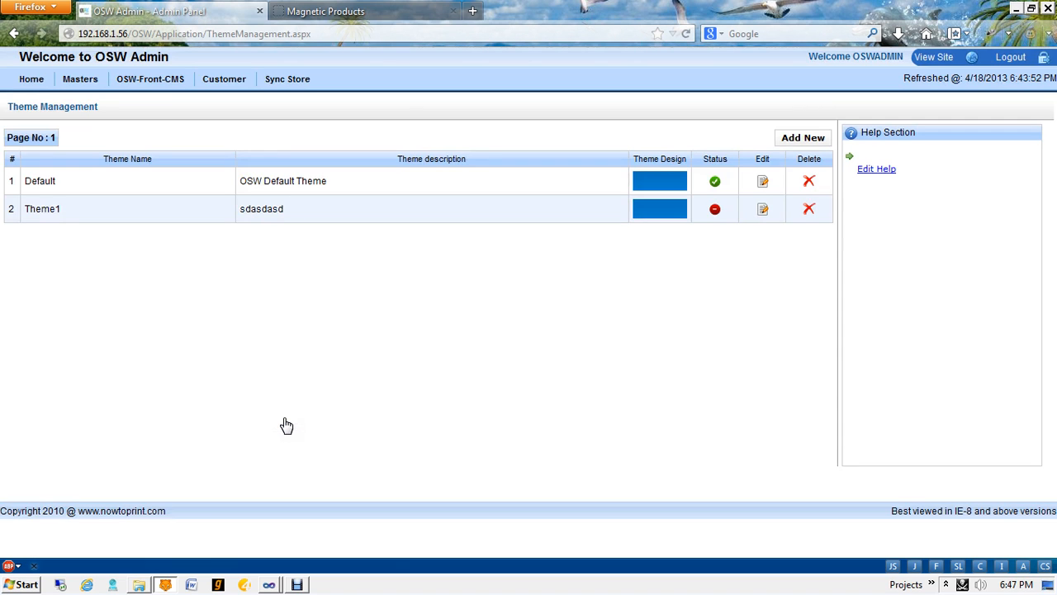
Step: Open Payment Channel Management from the OSW configuration masters, view the Paypal channel's configuration settings, and return to the channel list
mouse_move(93, 82)
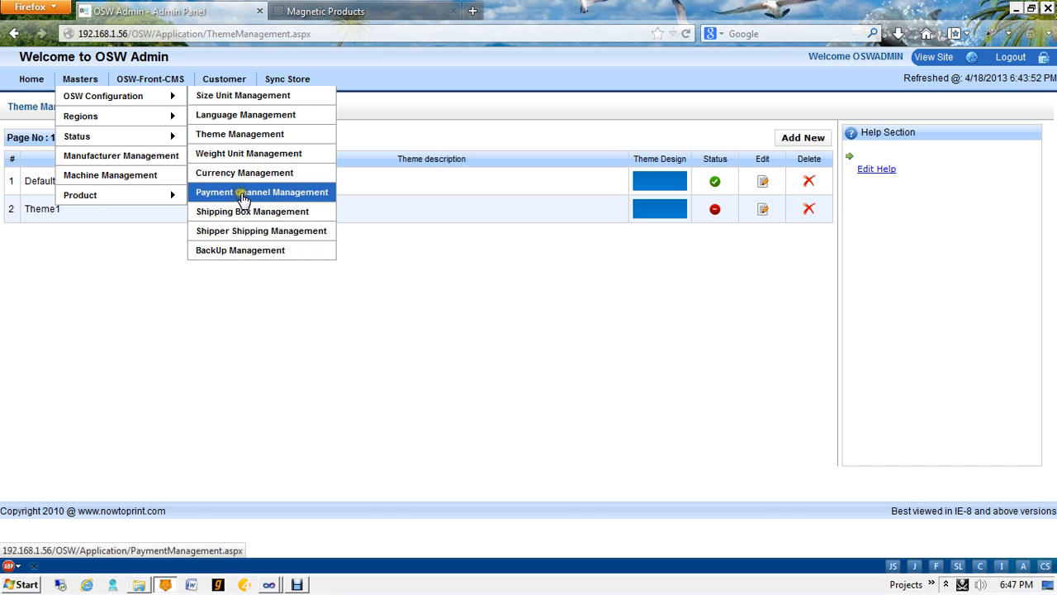
click(240, 198)
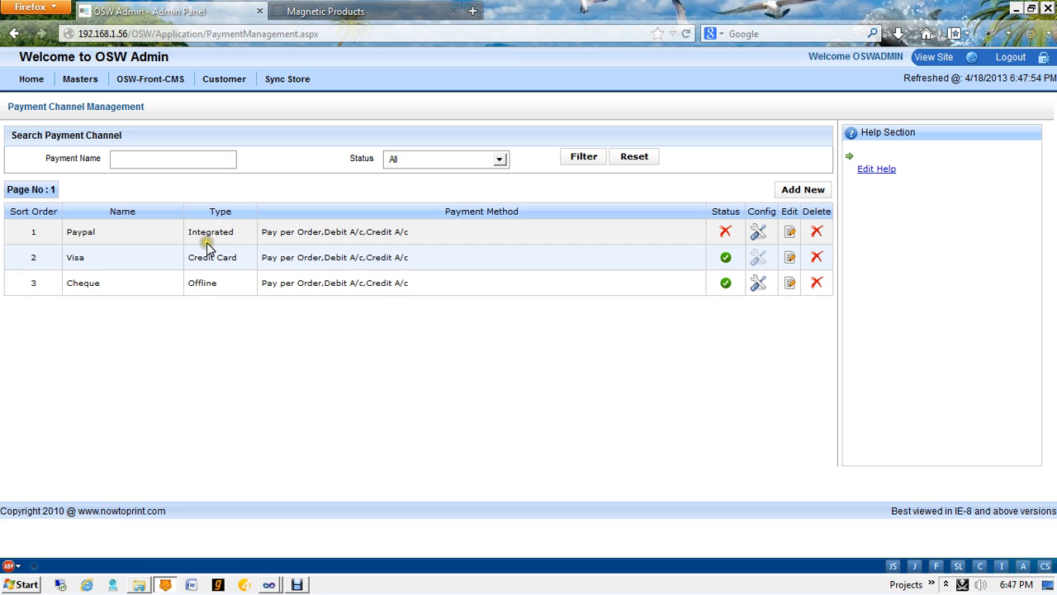
double_click(90, 234)
click(760, 237)
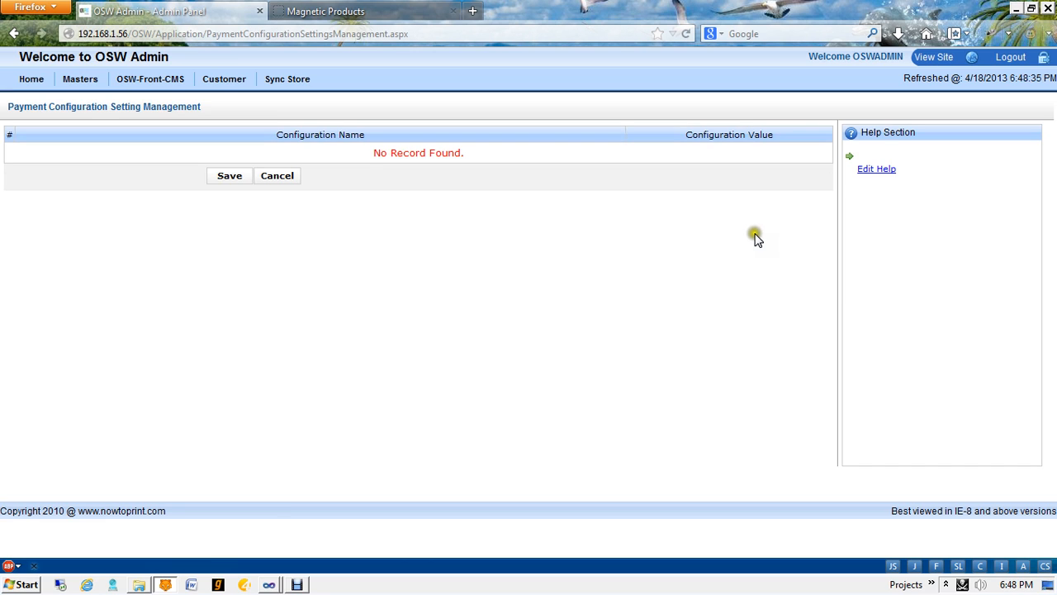
click(293, 177)
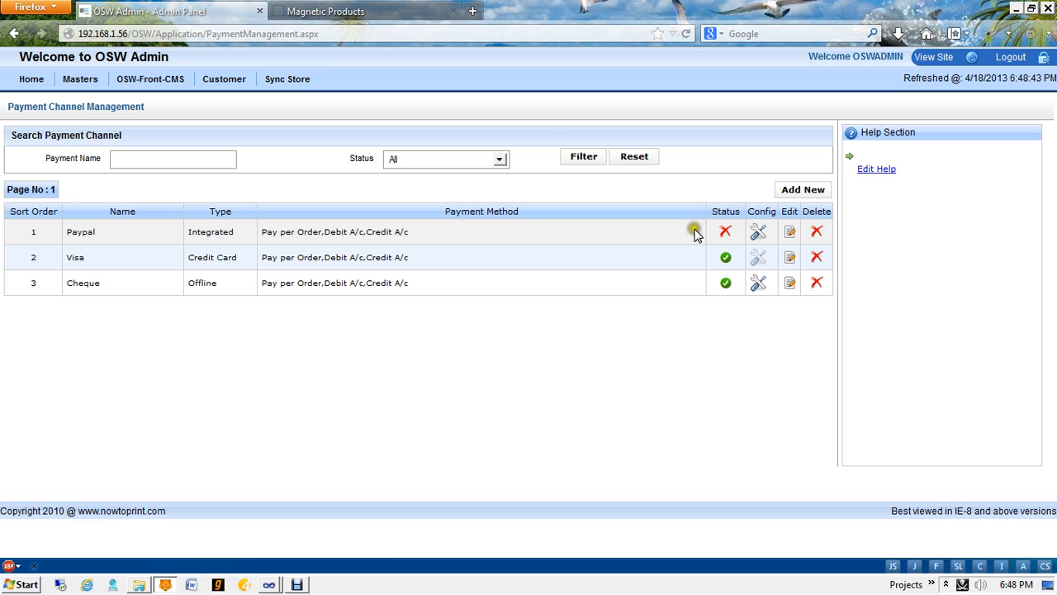
Step: Start adding a new payment channel and set its type to Off-Line
drag(52, 259, 121, 256)
click(198, 278)
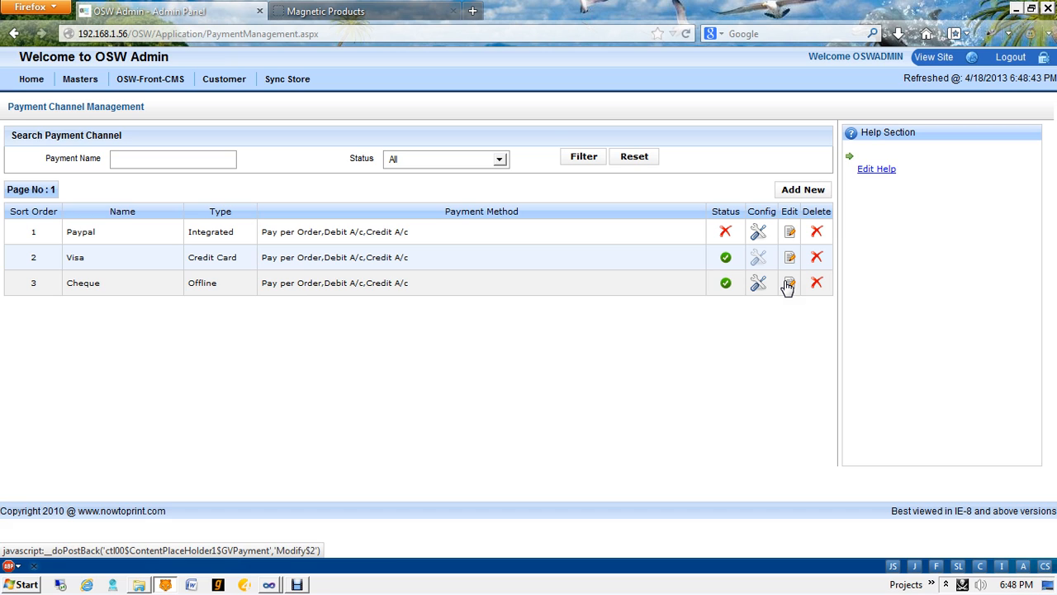
click(800, 195)
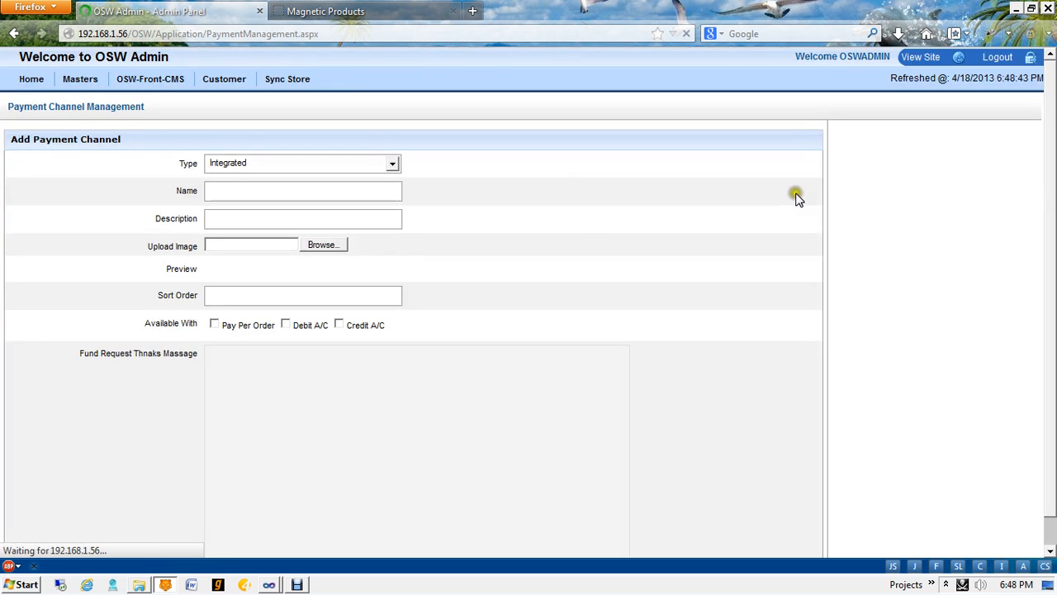
click(266, 164)
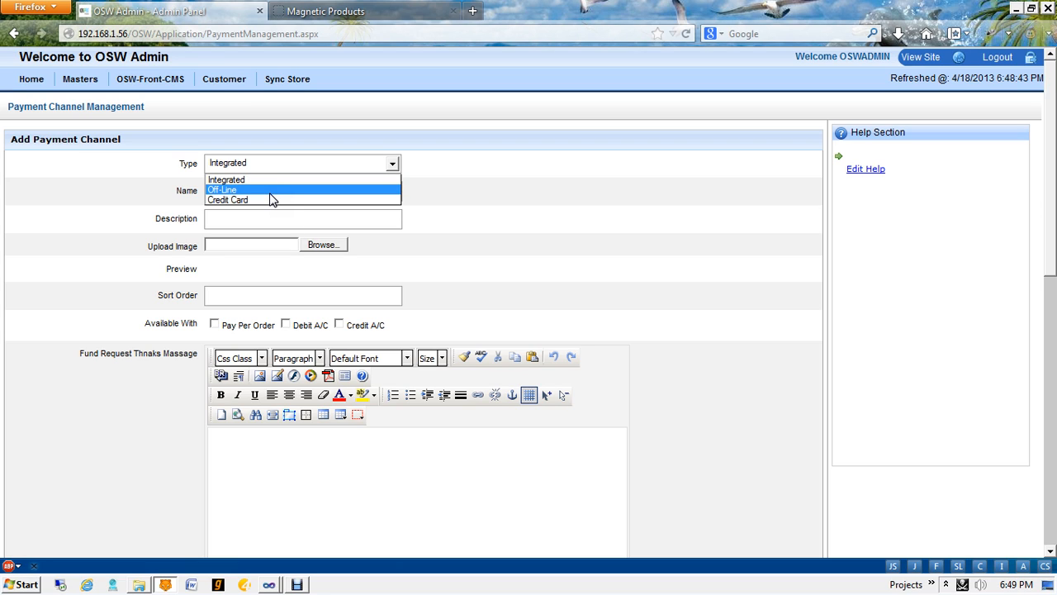
click(271, 193)
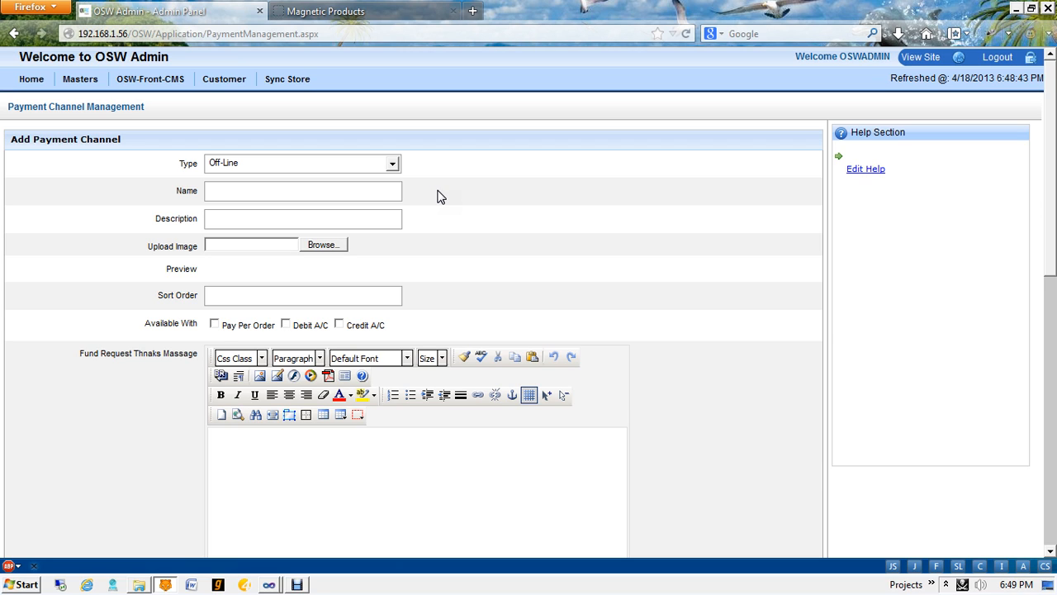
click(261, 164)
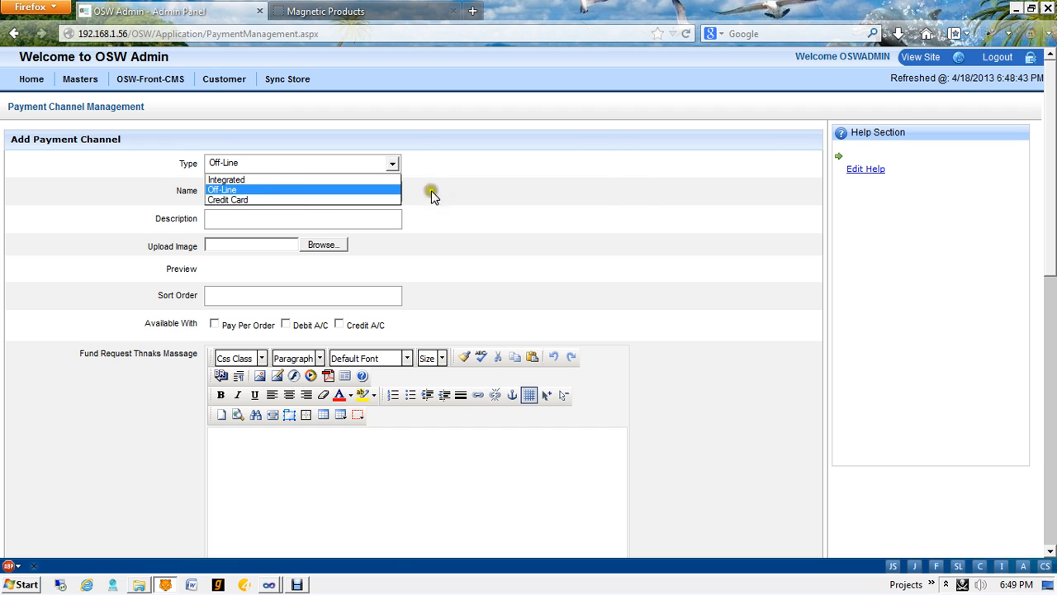
click(644, 190)
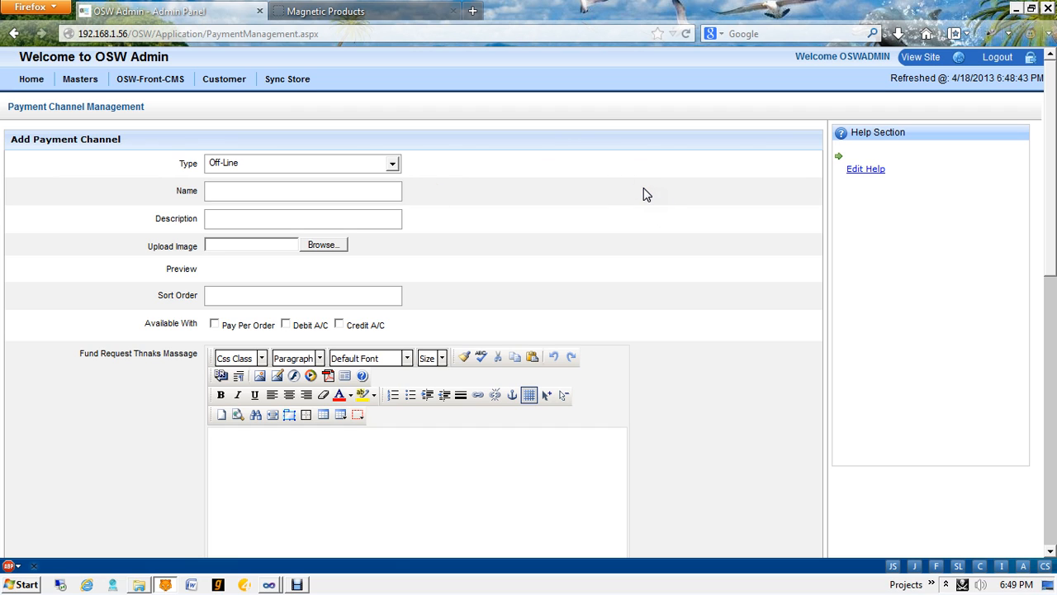
Step: Review the new channel form's name, description, thanks message and email fields, and cancel without saving
click(353, 196)
click(350, 217)
scroll(335, 326, down, 4)
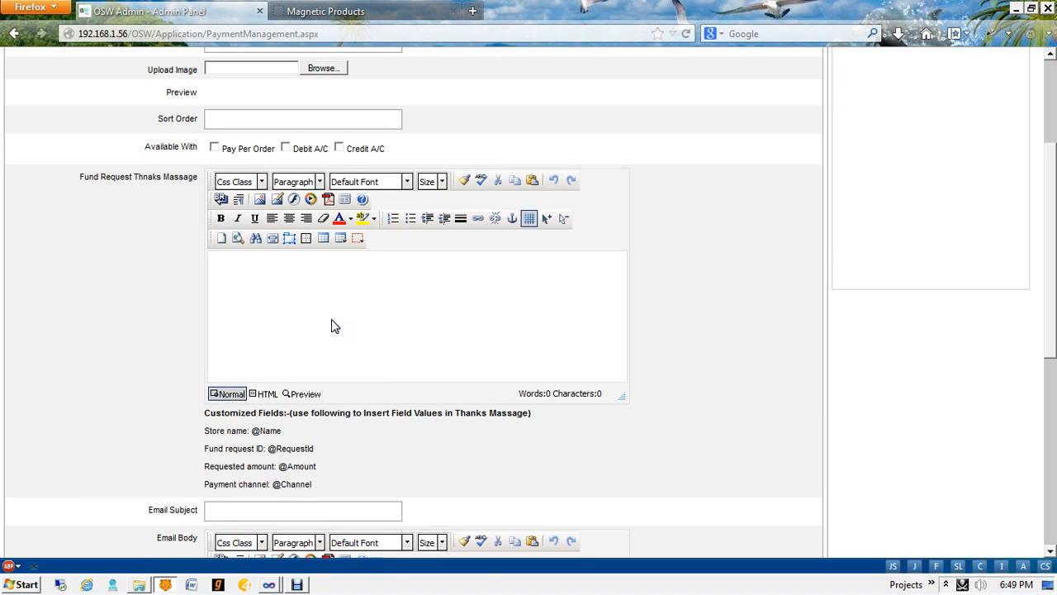
click(331, 324)
scroll(331, 324, up, 4)
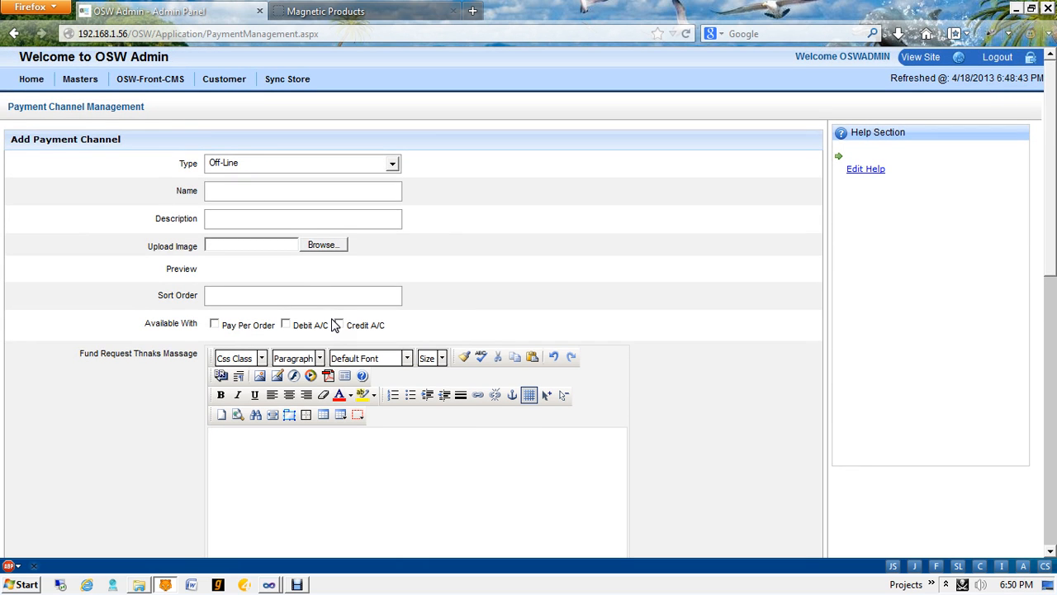
scroll(331, 324, down, 4)
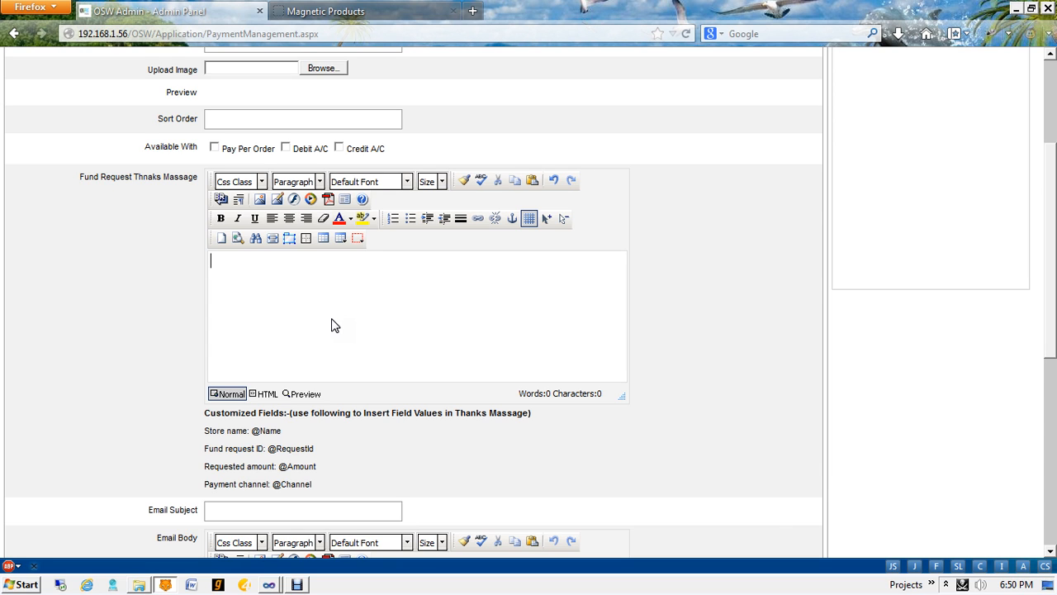
scroll(331, 326, down, 5)
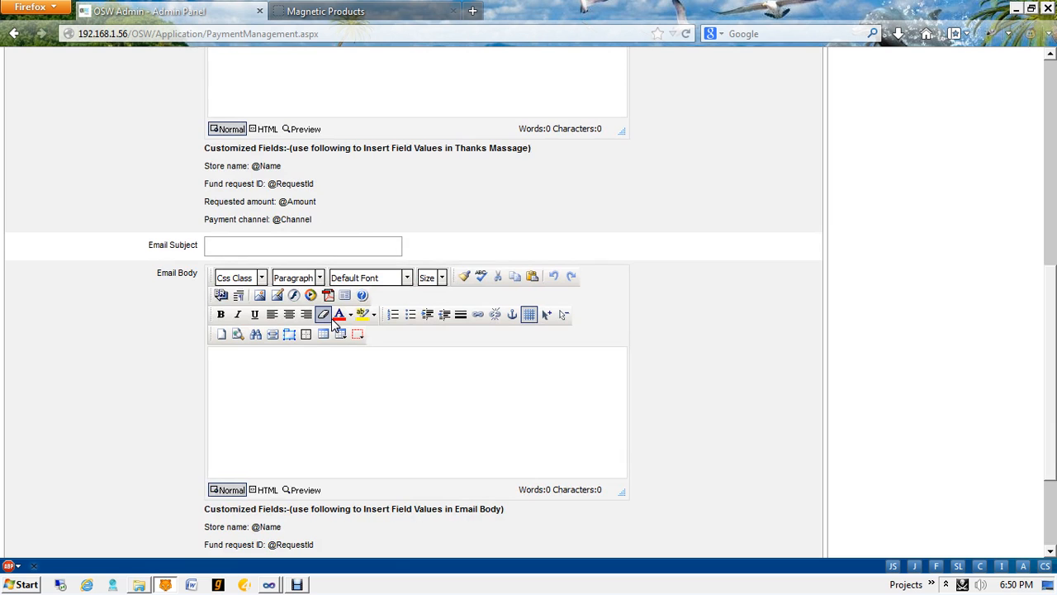
scroll(331, 318, down, 3)
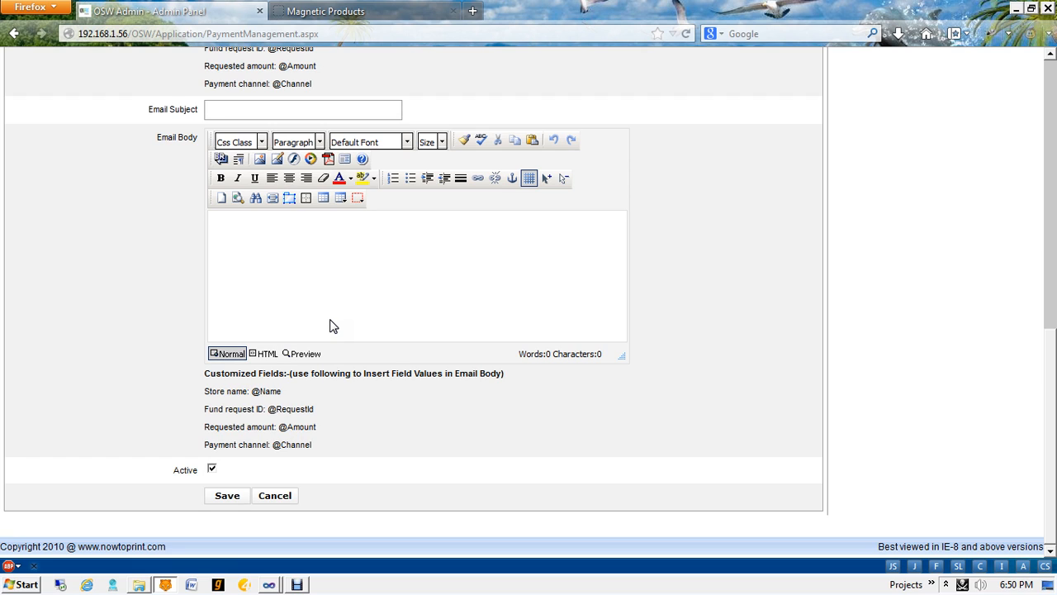
click(273, 494)
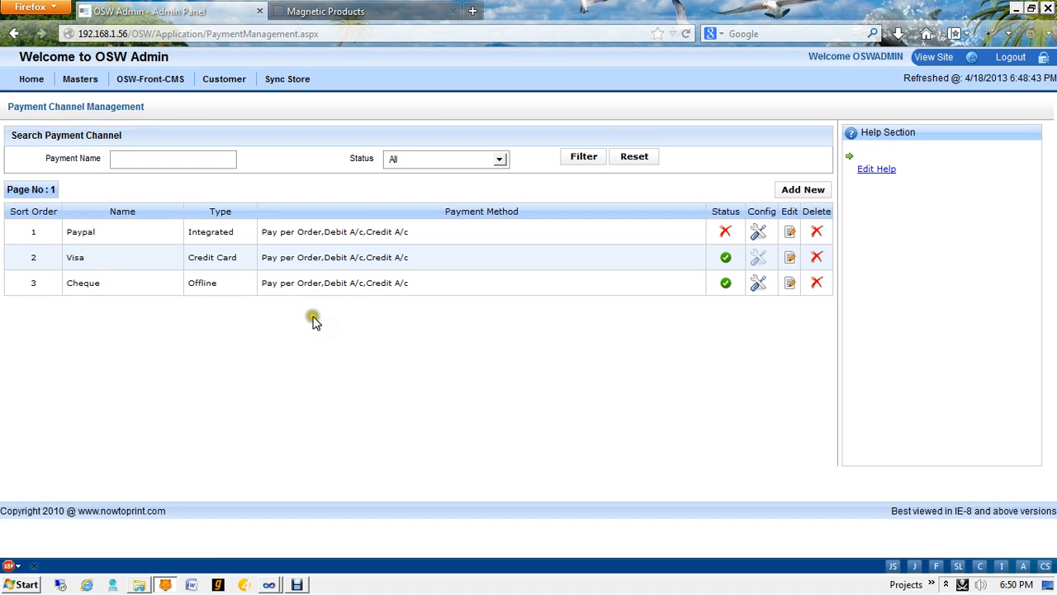
Step: Open the Cheque channel's configuration and start a new payment method field named "a/c No."
click(760, 284)
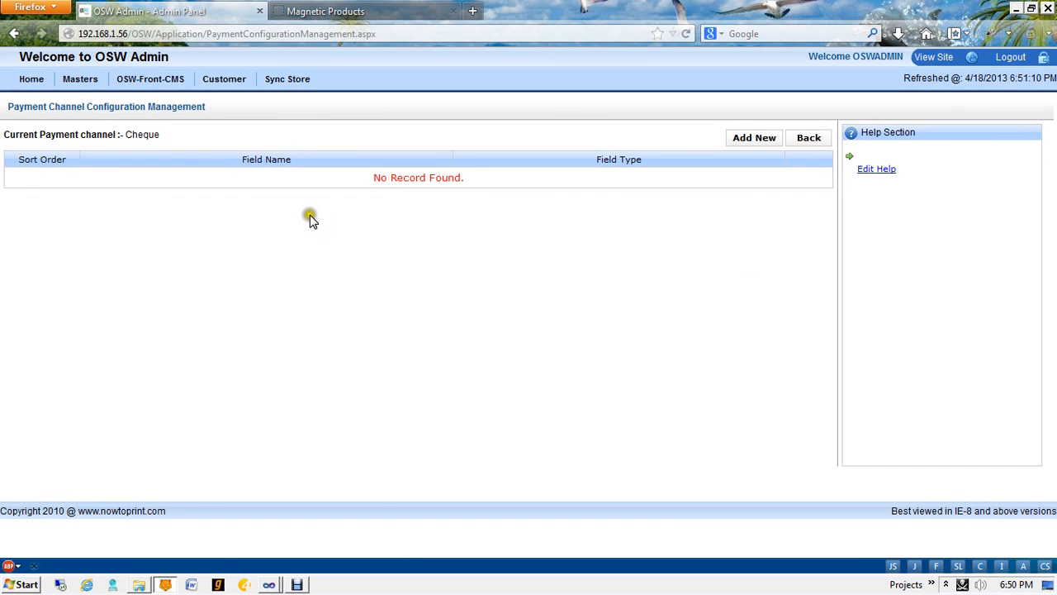
click(760, 140)
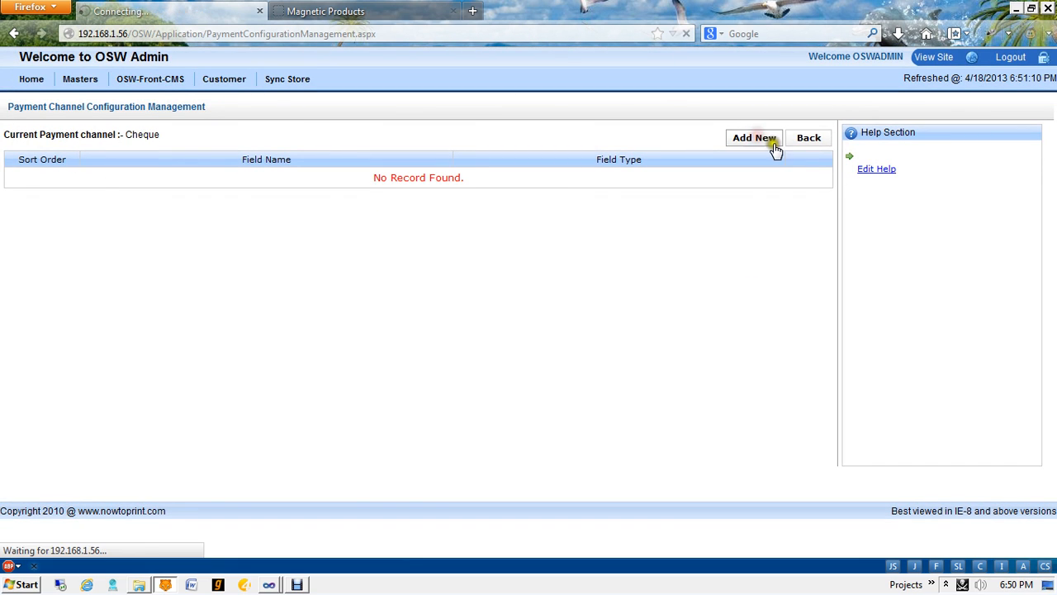
click(282, 167)
text(a/C)
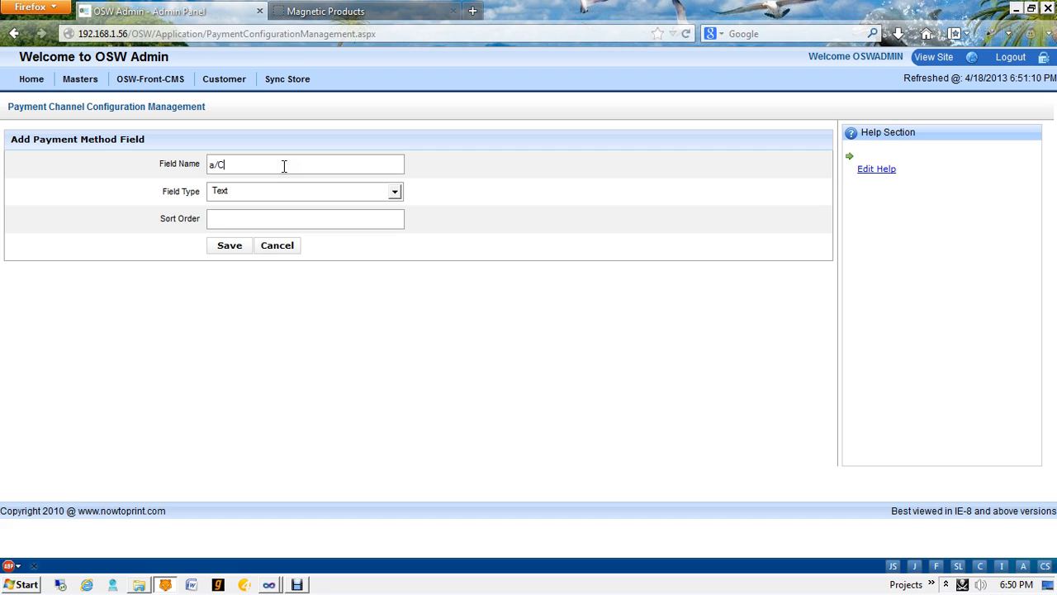
text(C)
key(BackSpace)
text(c No.)
Step: Set the field's type to Numeric and sort order to 1, and save it to the Cheque channel
click(263, 192)
click(263, 193)
click(262, 192)
click(262, 218)
click(261, 219)
text(1)
click(235, 244)
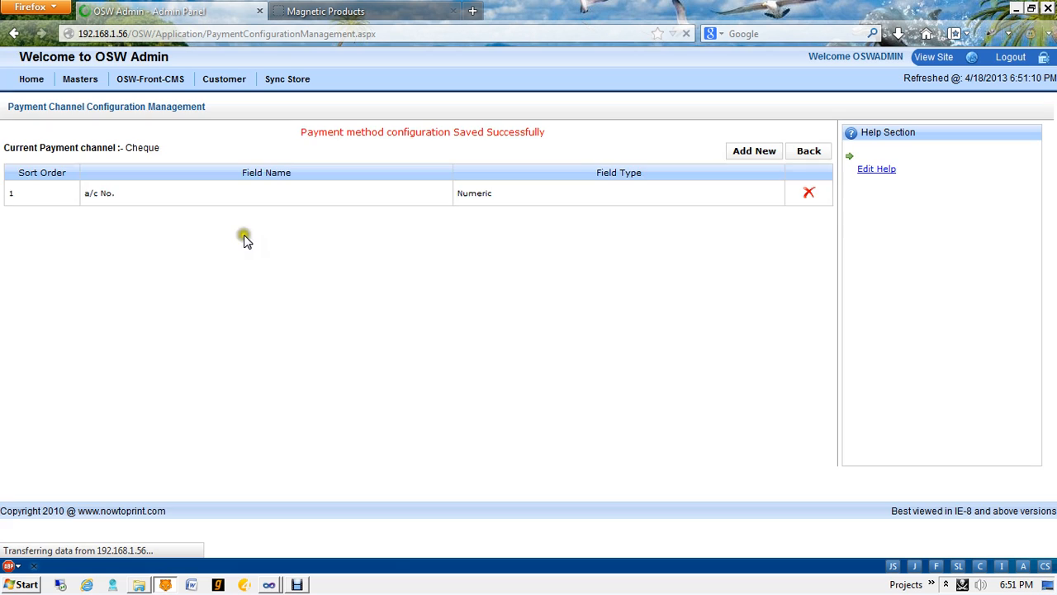
drag(85, 195, 366, 210)
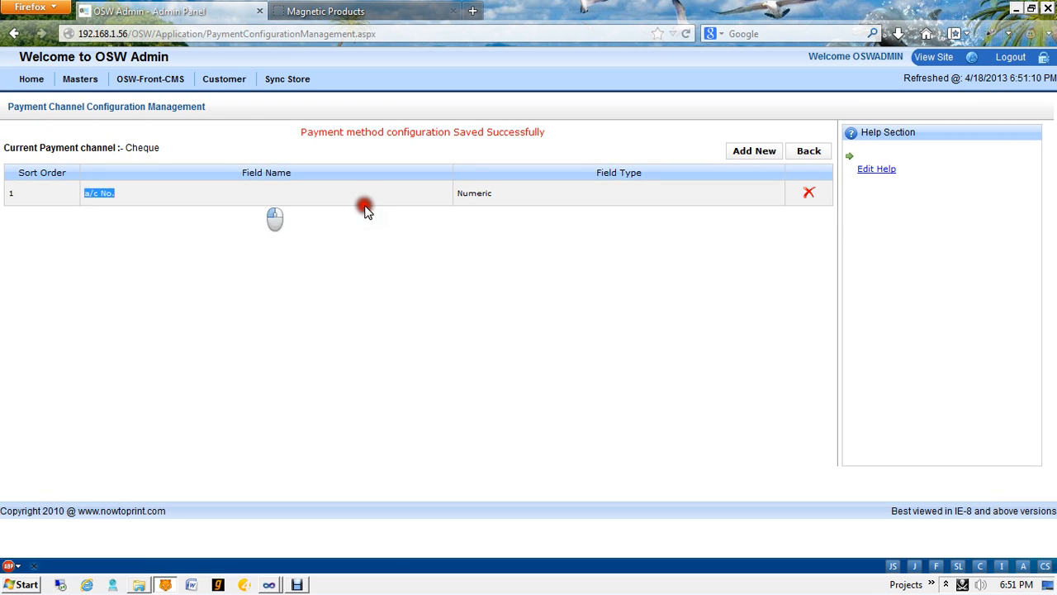
click(463, 207)
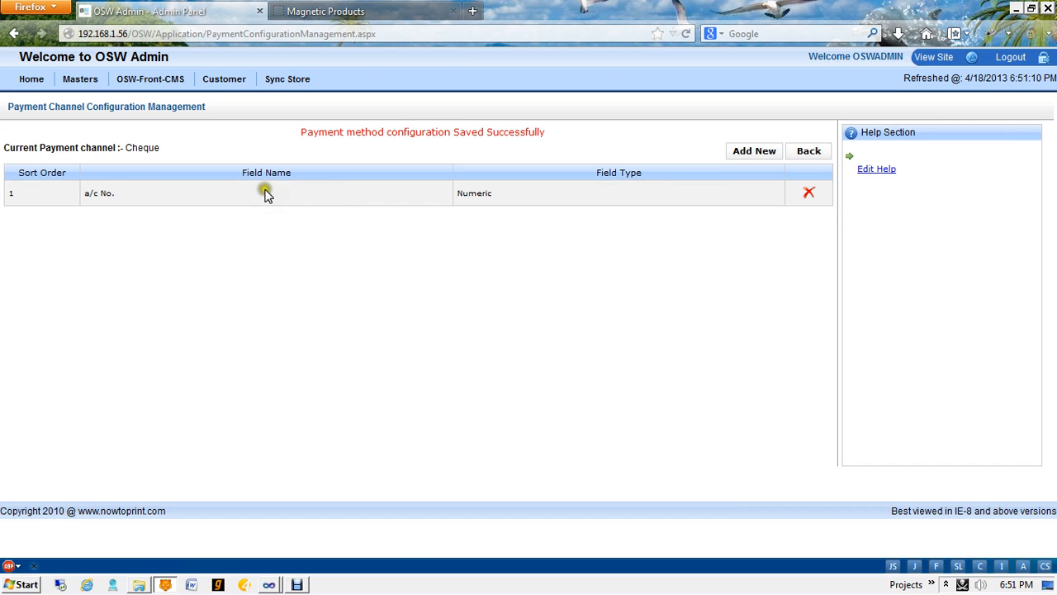
Step: Add a Text field called "Name" with sort order 2 to the Cheque channel, save it, and return to the payment channel list
click(730, 153)
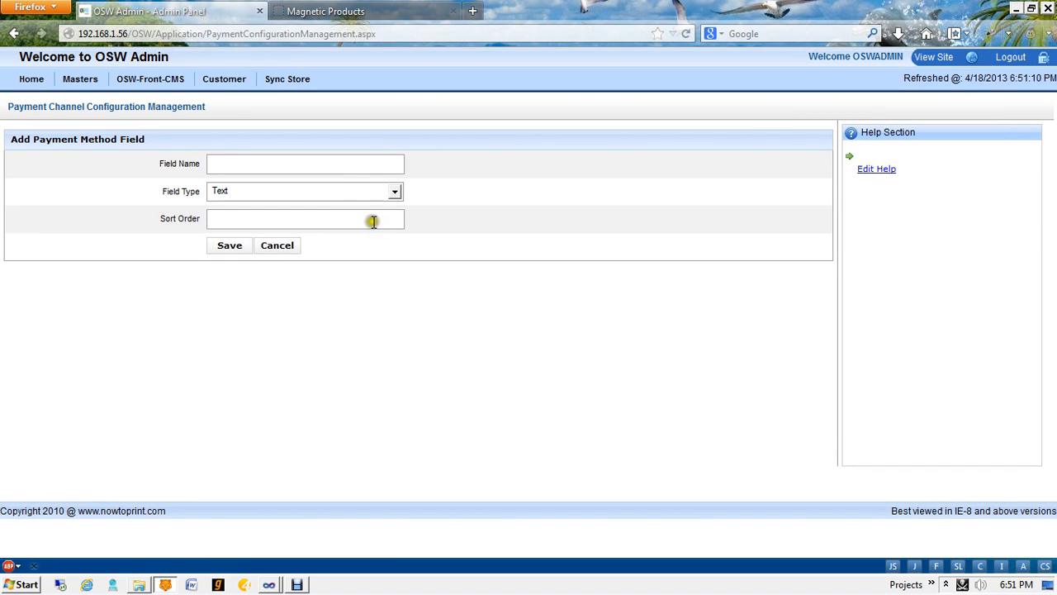
click(337, 164)
text(Name)
click(322, 224)
text(2)
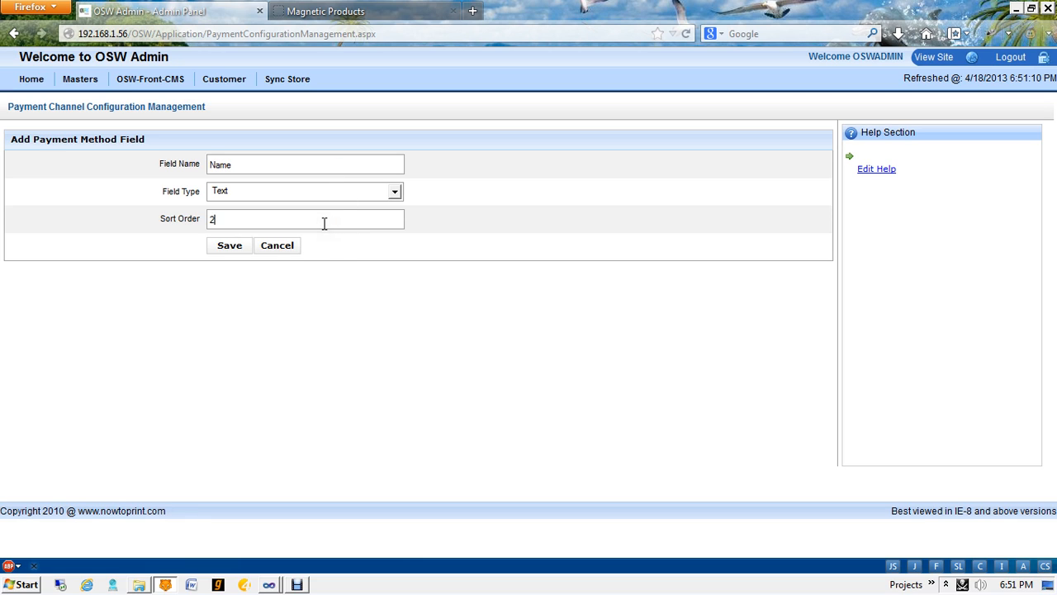
click(242, 248)
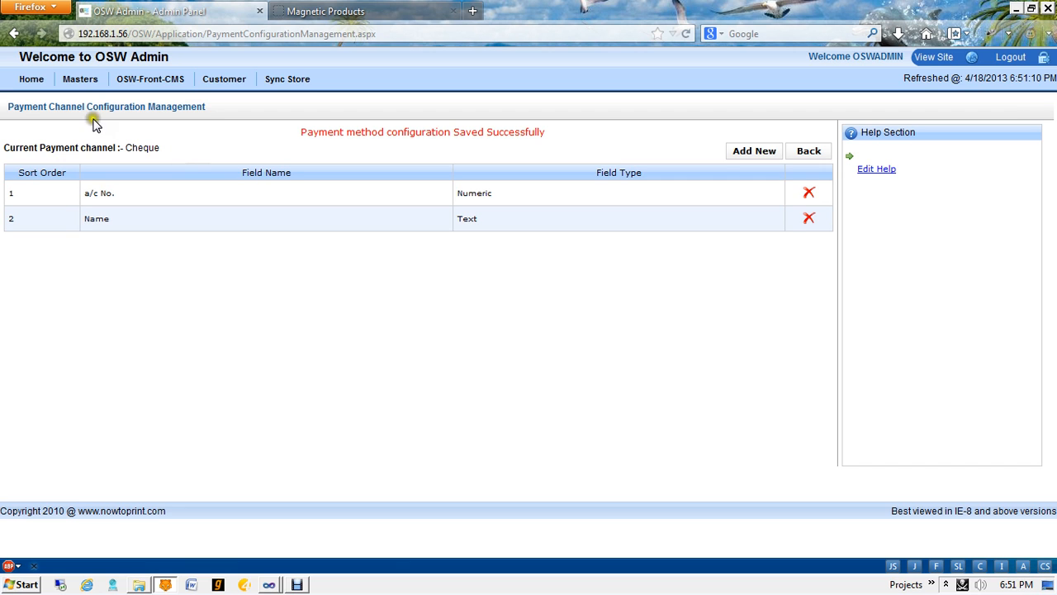
click(809, 151)
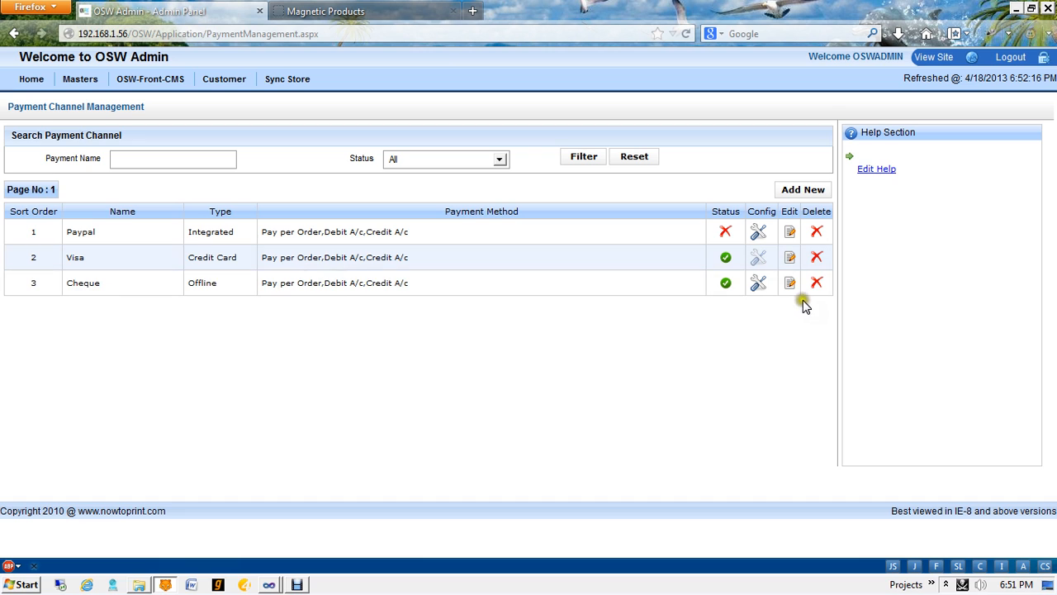
mouse_move(81, 79)
mouse_move(123, 96)
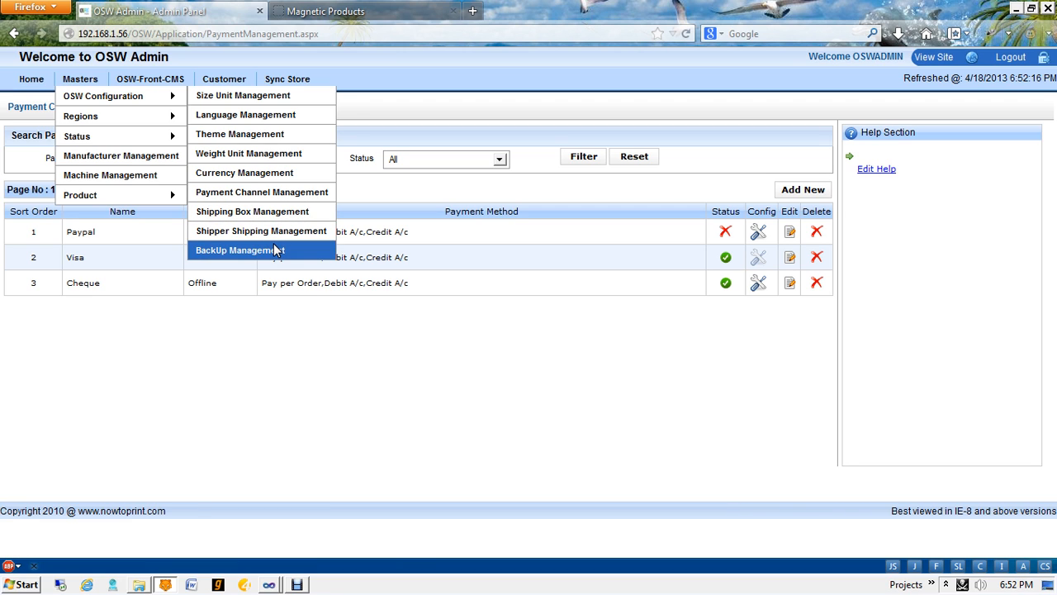
click(756, 422)
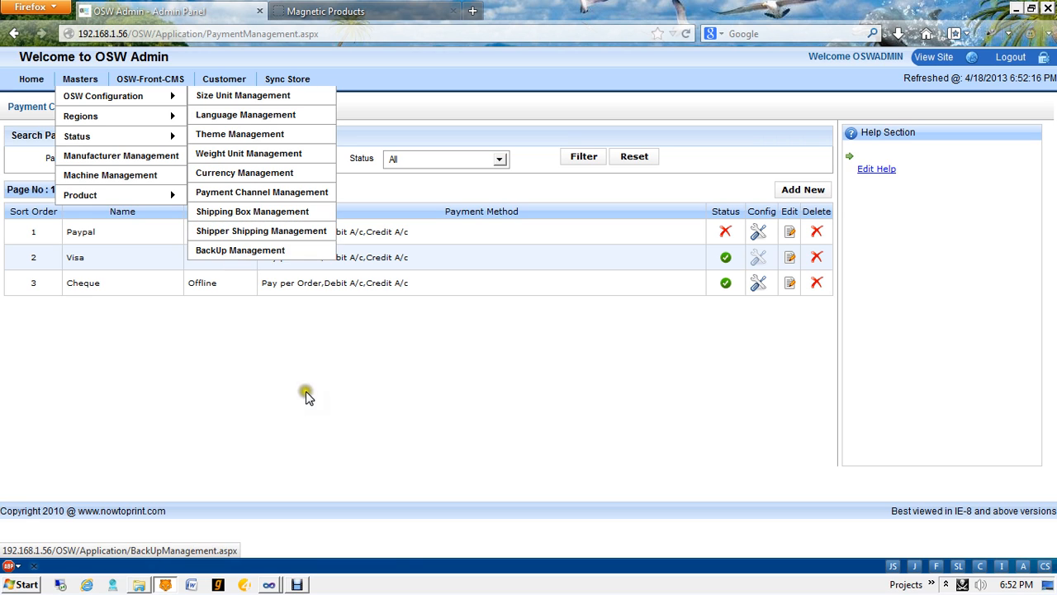
click(299, 585)
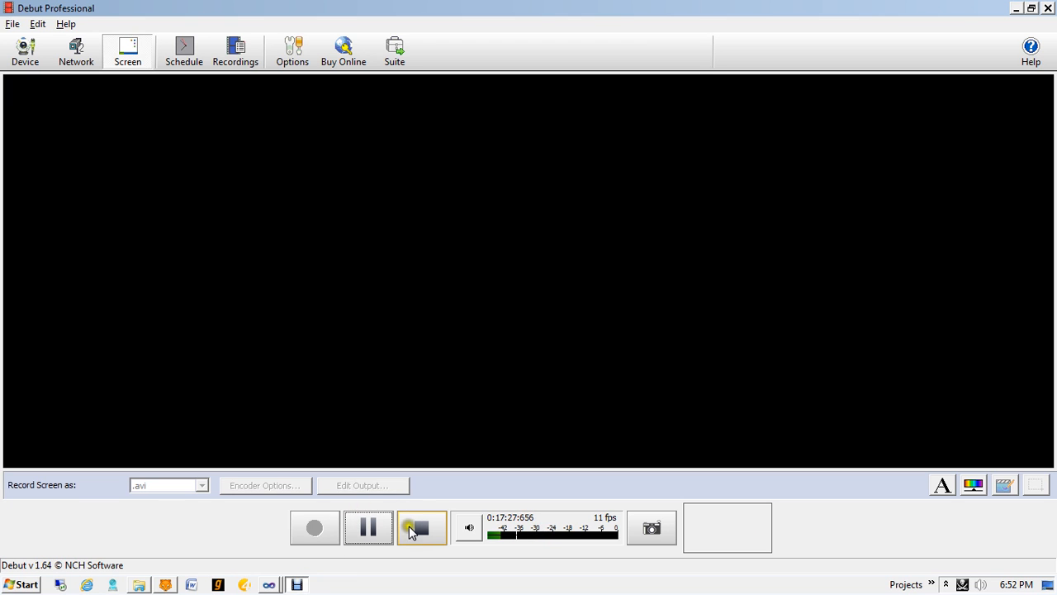